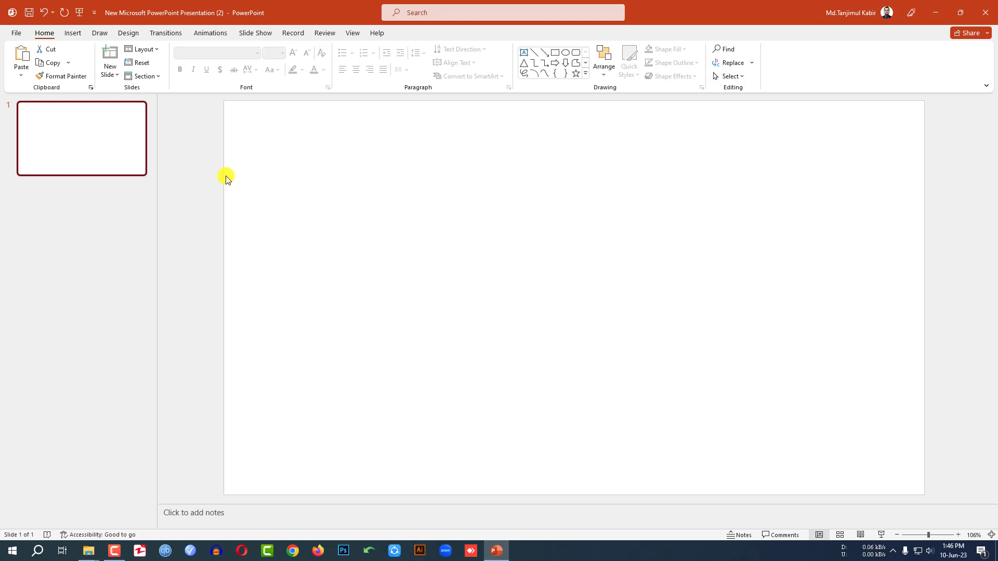
Draw a 7.5" by 11.9" rectangle over most of the slide and remove its outline
click(71, 35)
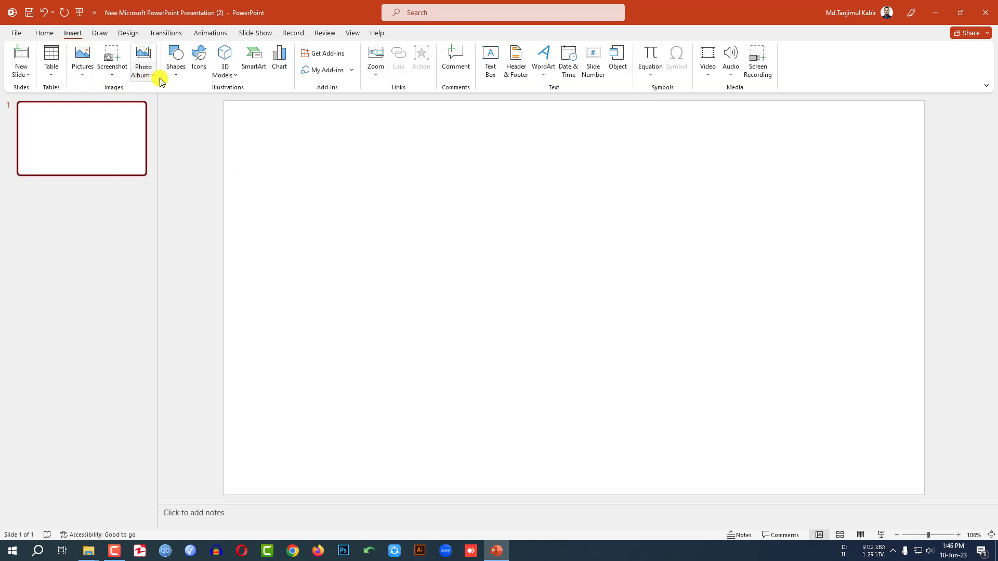
click(177, 77)
click(203, 105)
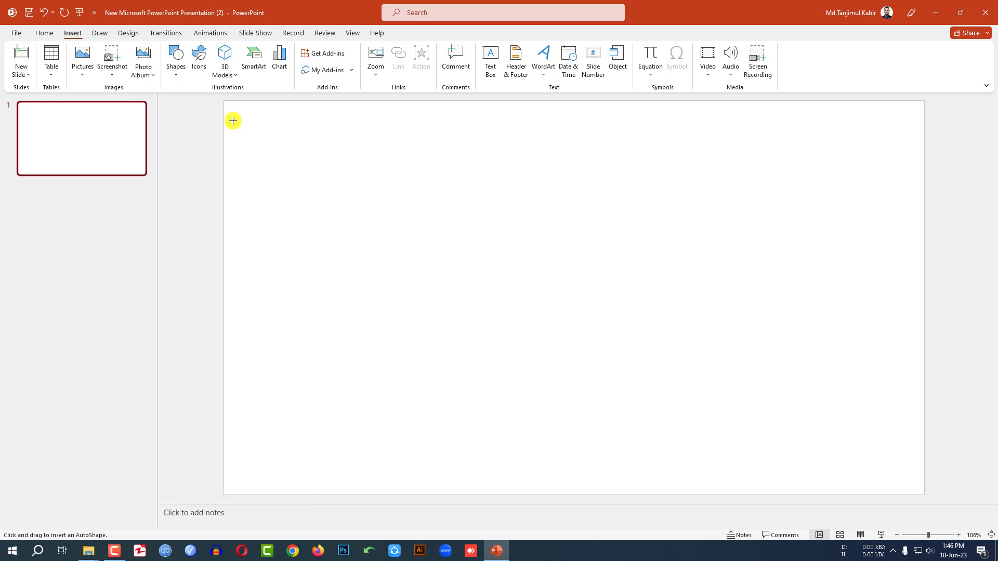
drag(225, 102, 848, 494)
click(425, 66)
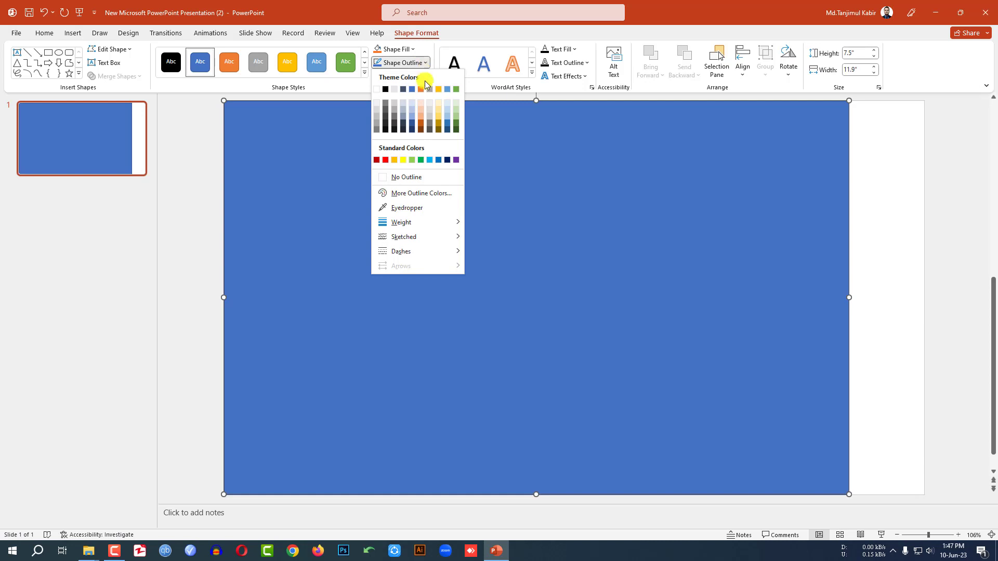
click(407, 177)
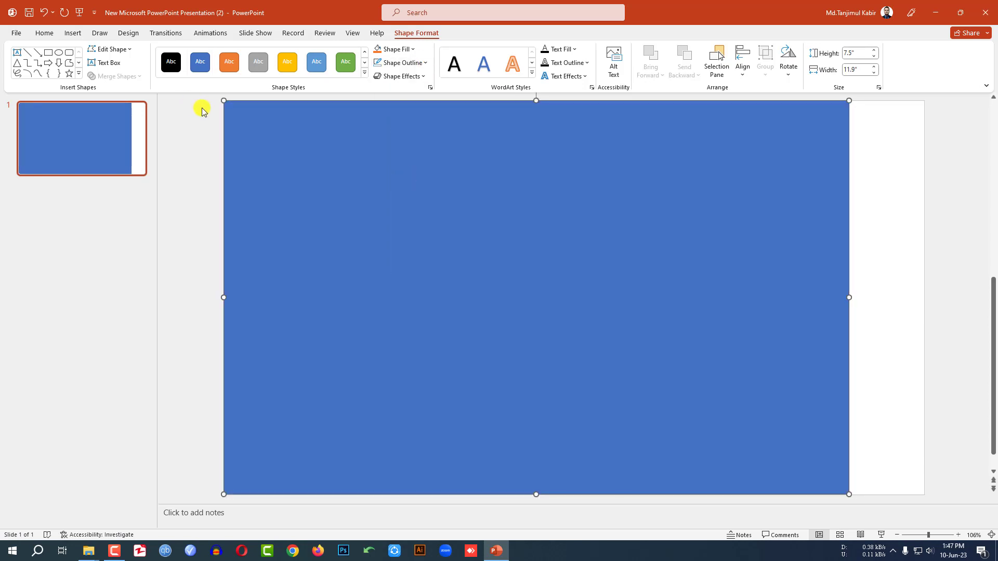
click(78, 33)
Insert the F2 flower picture and resize it to cover the blue rectangle
click(82, 61)
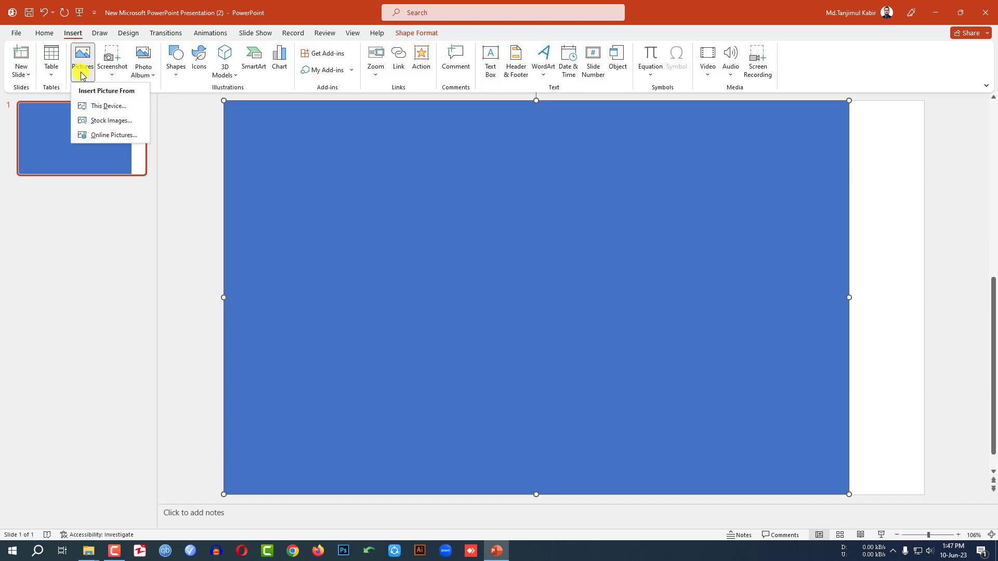
click(86, 107)
click(488, 180)
click(446, 327)
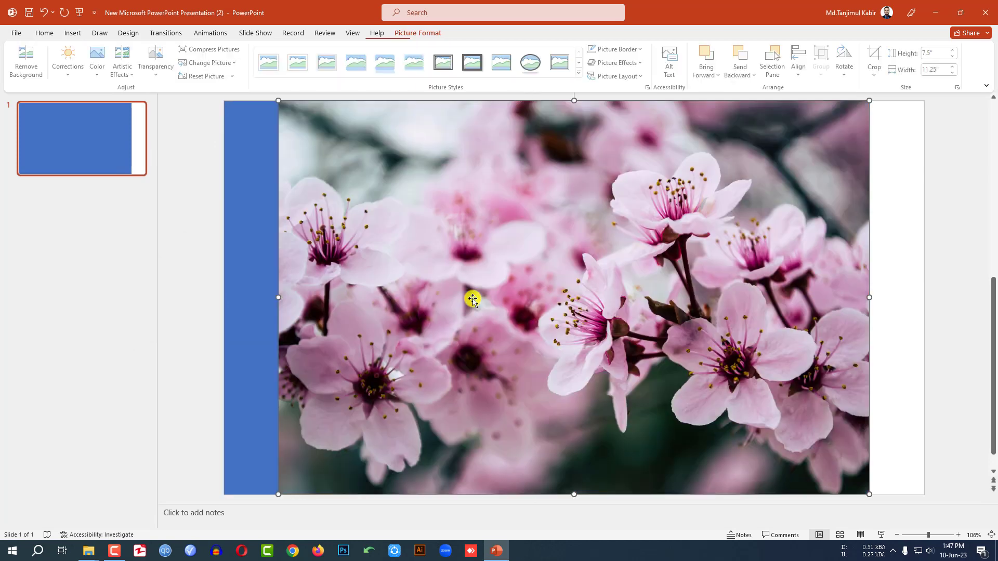
drag(473, 300, 417, 300)
drag(815, 494, 851, 519)
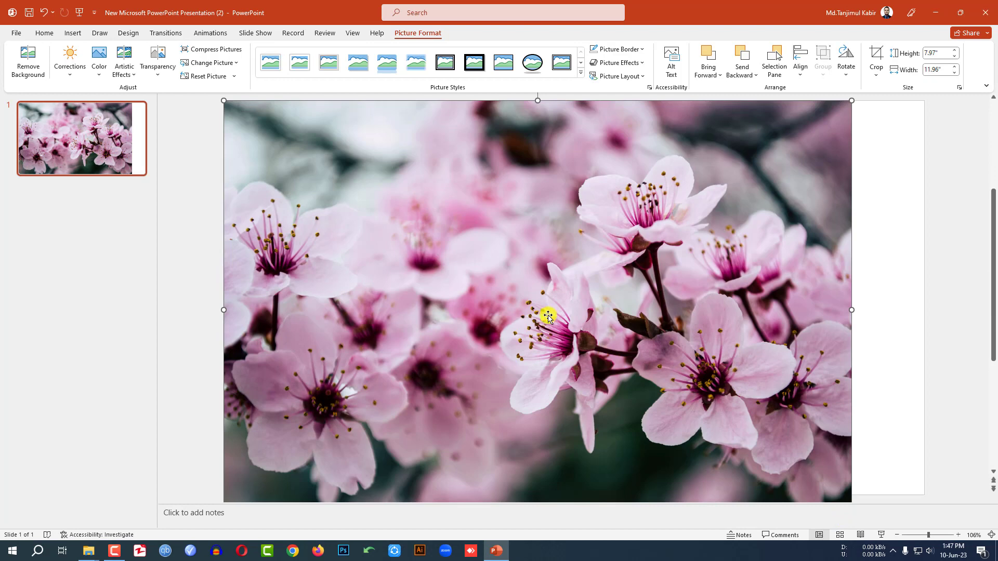
Send the photo behind the rectangle and intersect the two to trim the photo
scroll(525, 297, down, 1)
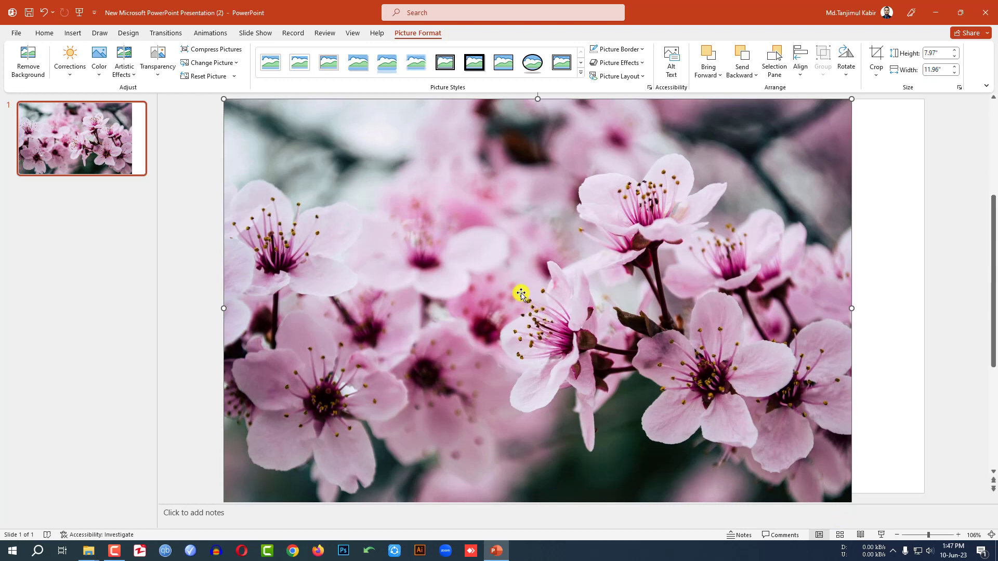
right_click(514, 281)
click(550, 416)
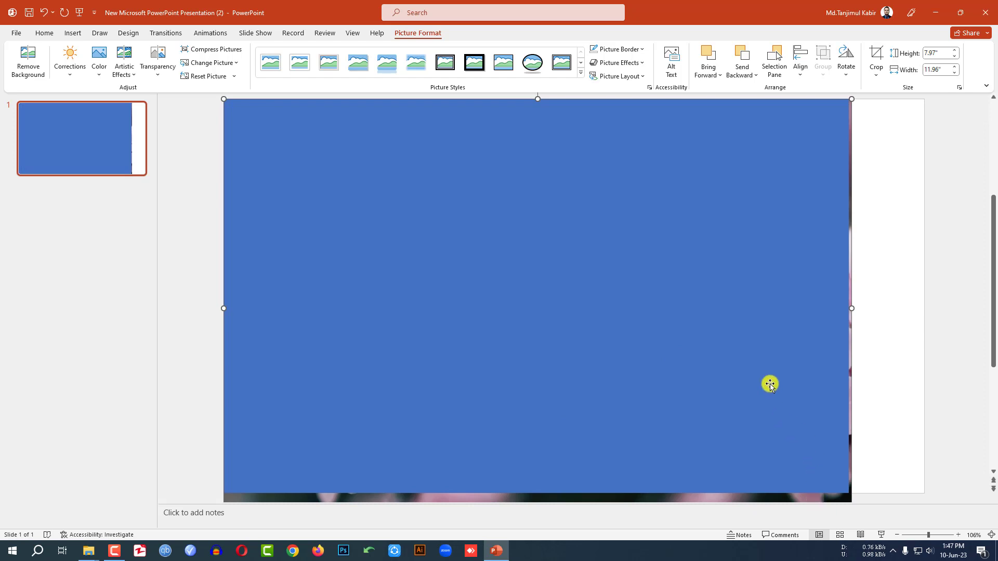
shift+click(685, 314)
click(423, 33)
click(138, 77)
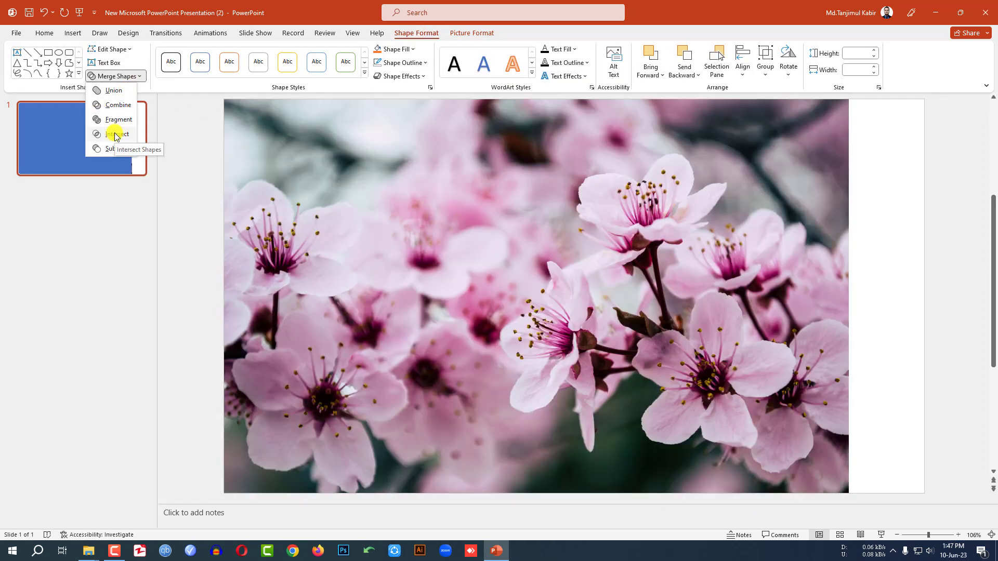
click(115, 134)
click(114, 134)
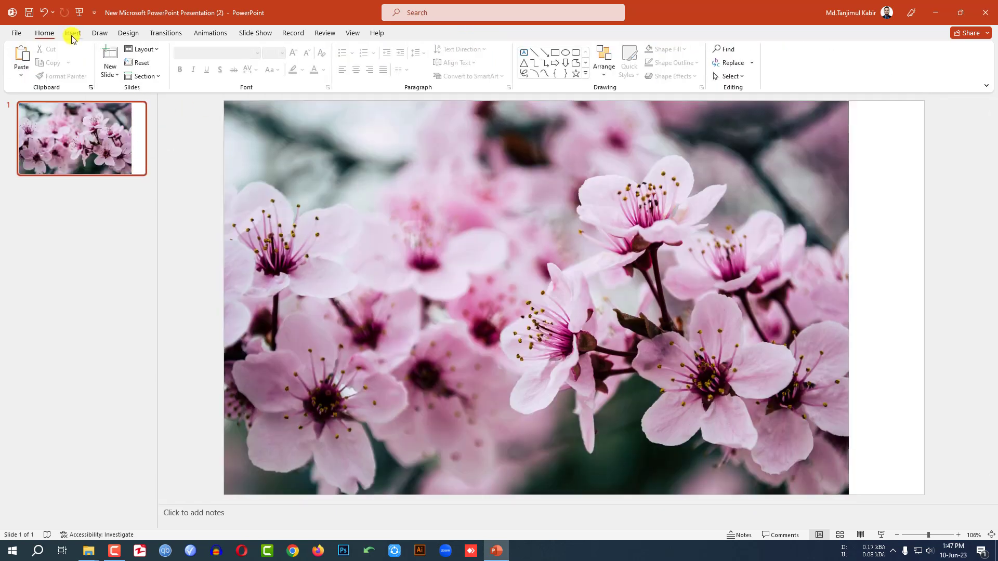
Draw a tall narrow outline-free rectangle at the photo's right edge
click(73, 33)
click(176, 66)
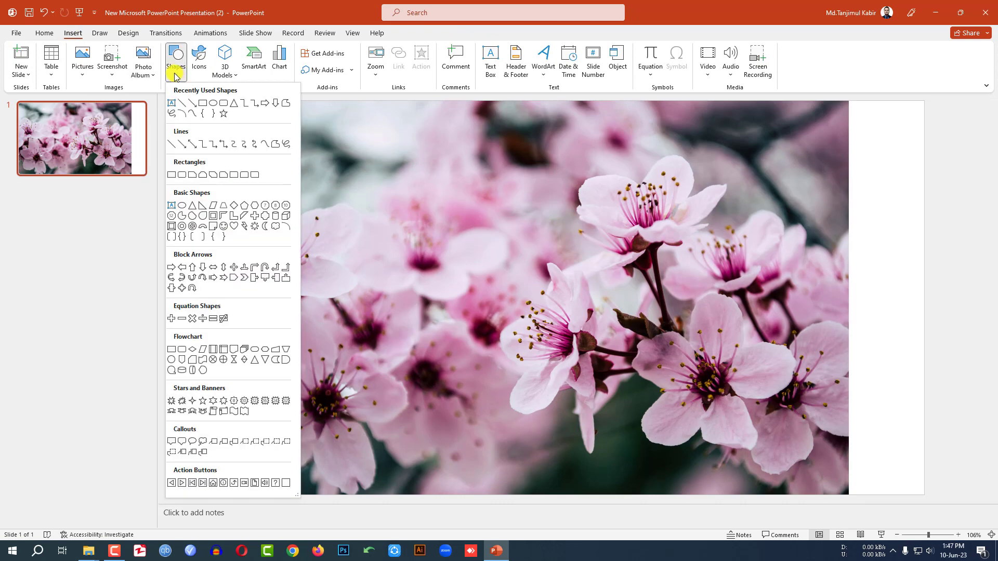
click(203, 108)
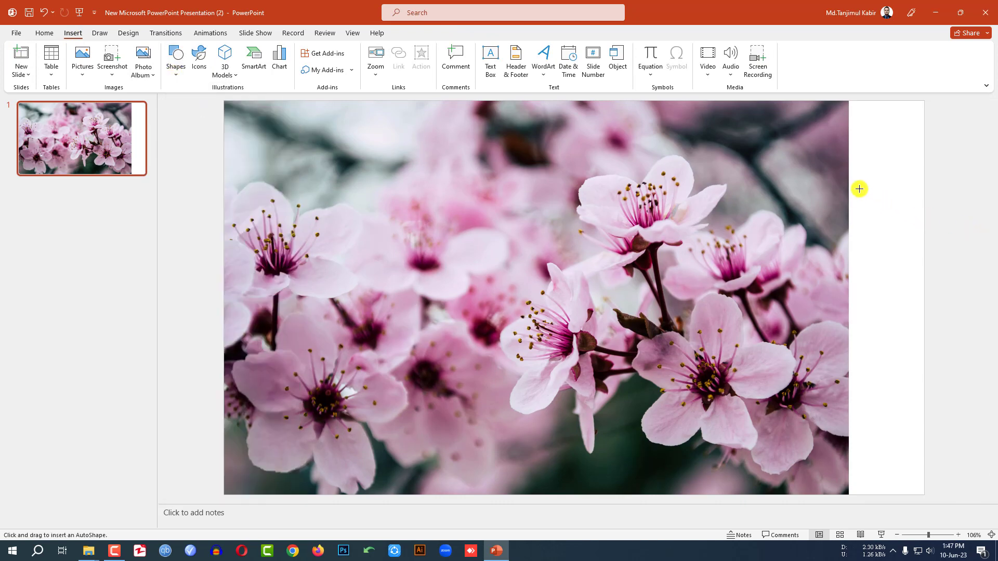
drag(850, 187, 882, 408)
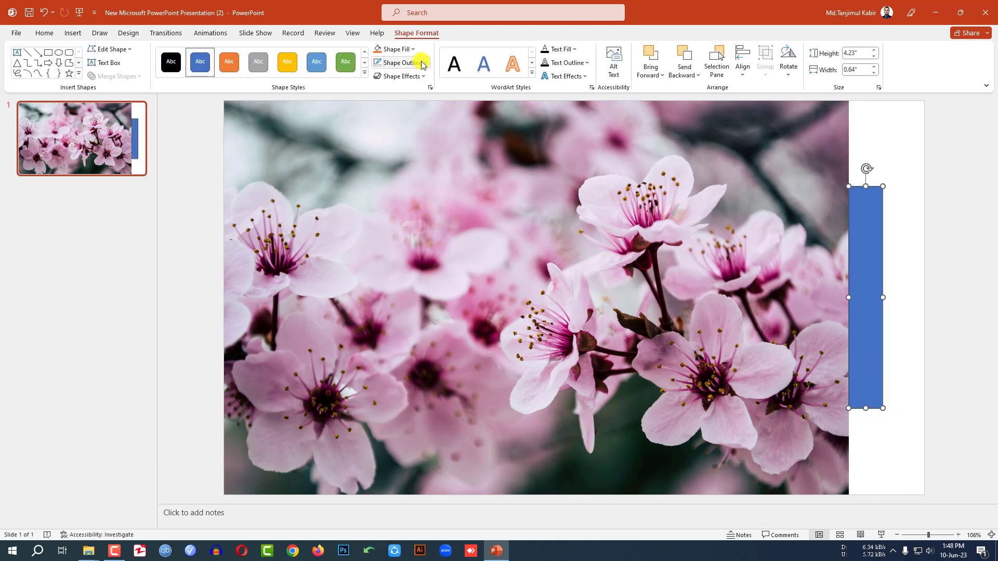
click(425, 64)
click(400, 177)
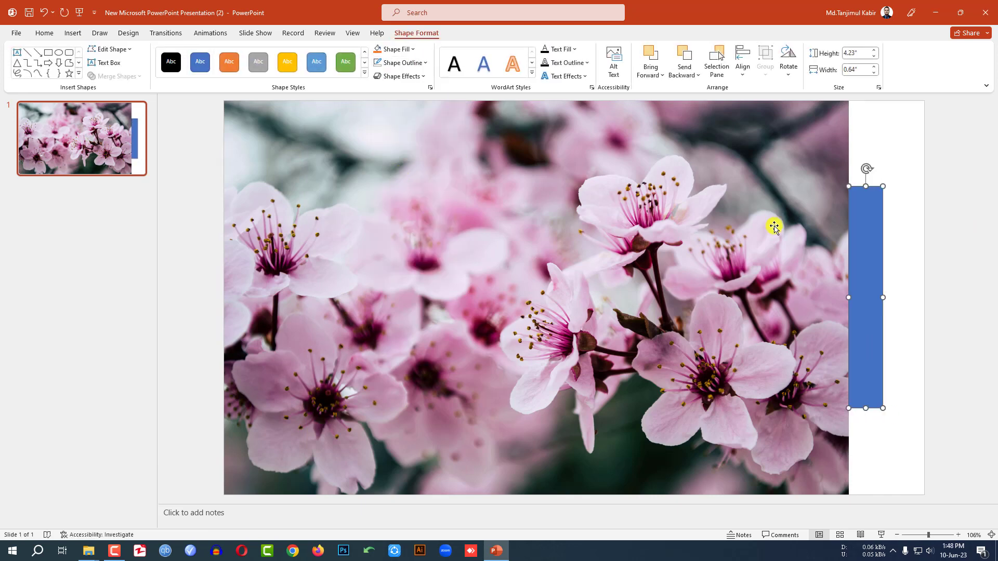
Give the bar a gradient fill with the middle stop deleted
click(430, 87)
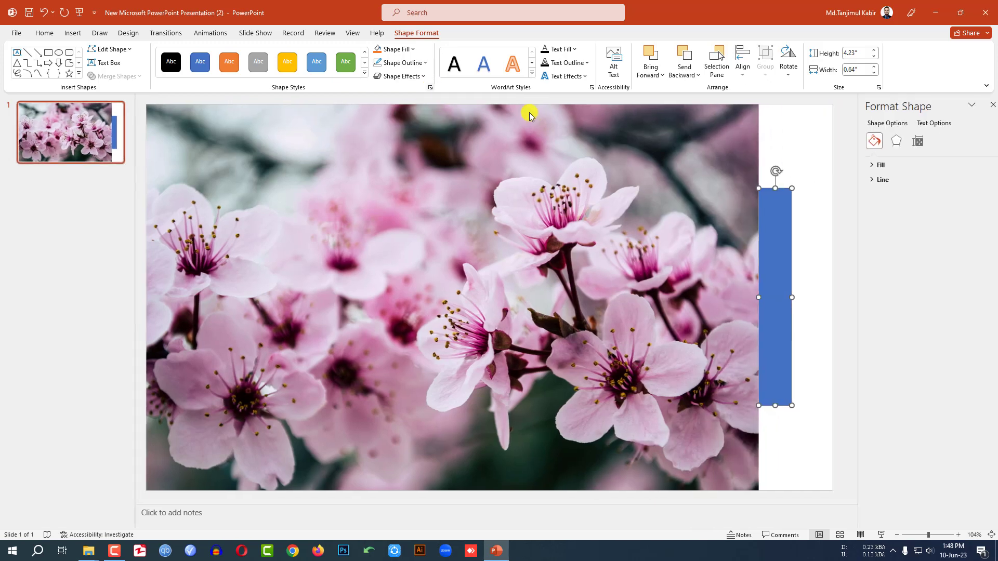
click(892, 165)
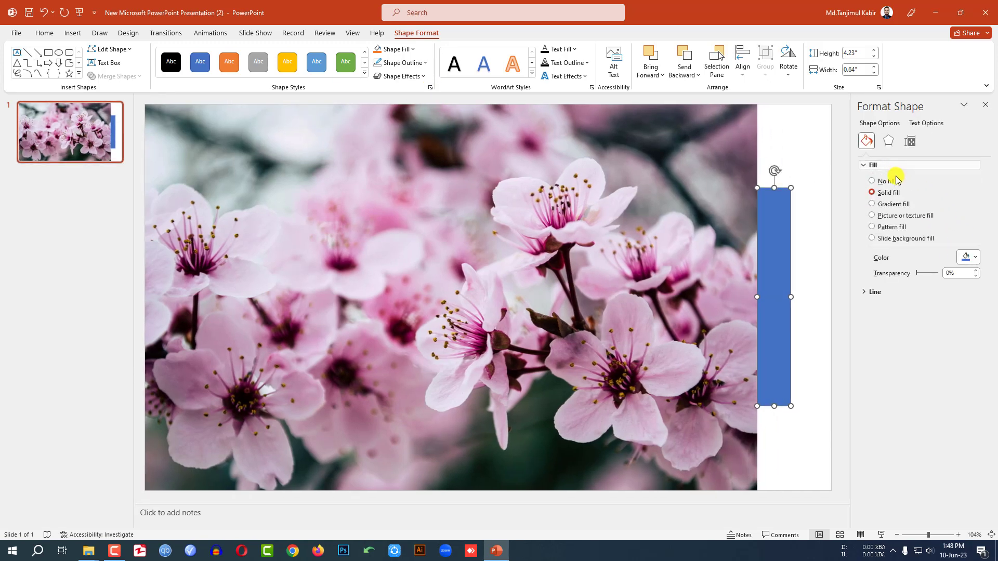
click(885, 206)
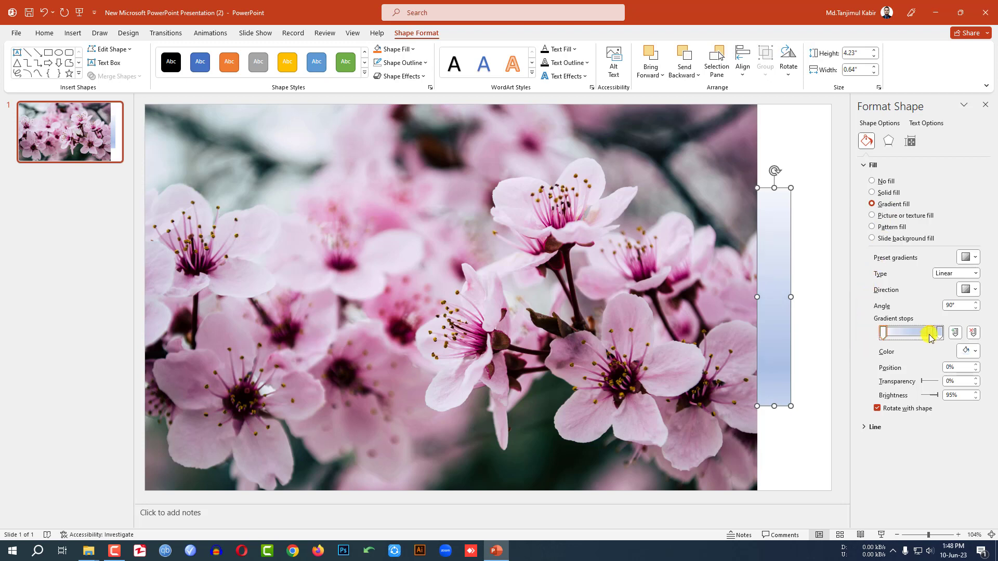
key(Delete)
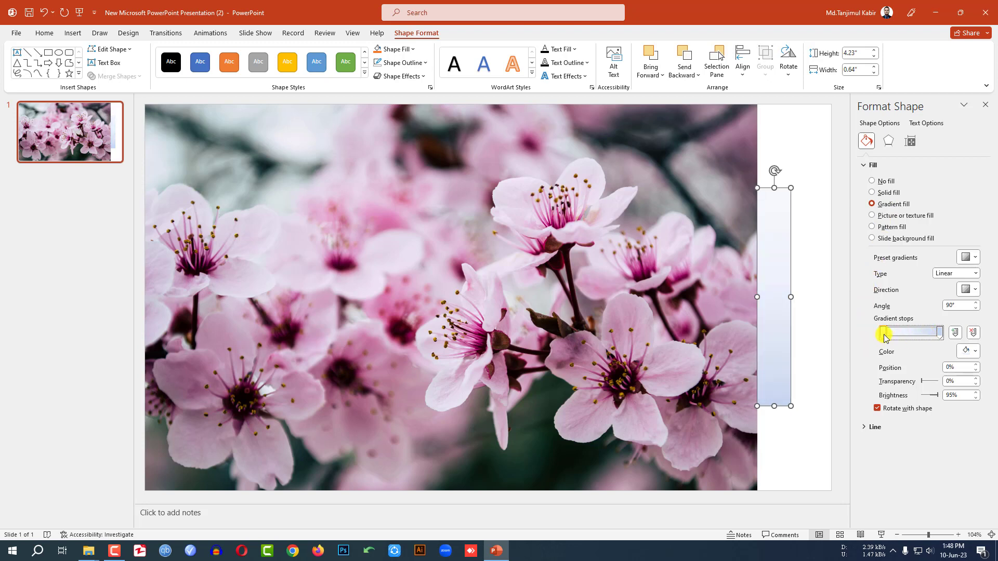
Eyedropper blossom pink into the top stop and dark green into the bottom stop
click(968, 352)
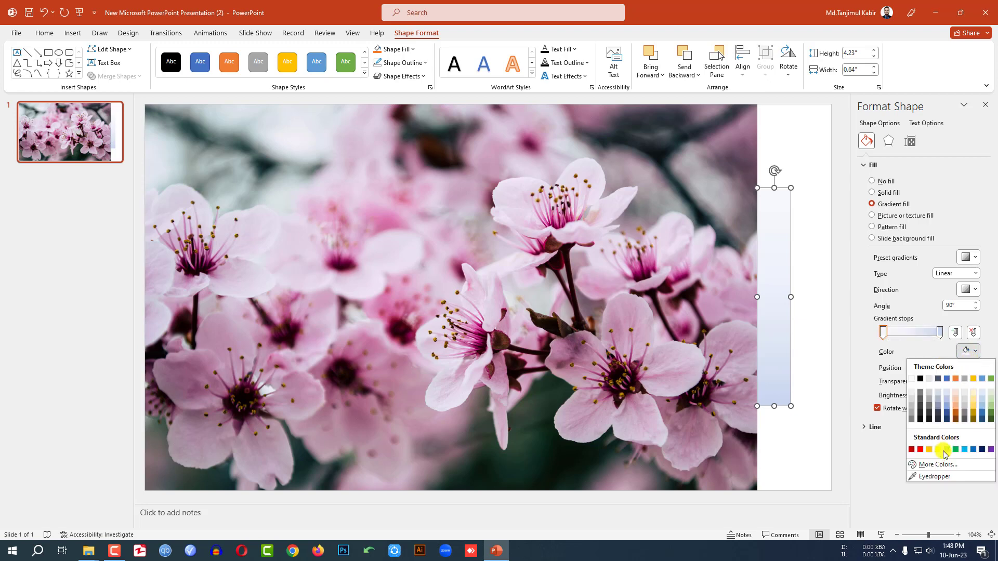
click(935, 476)
click(683, 238)
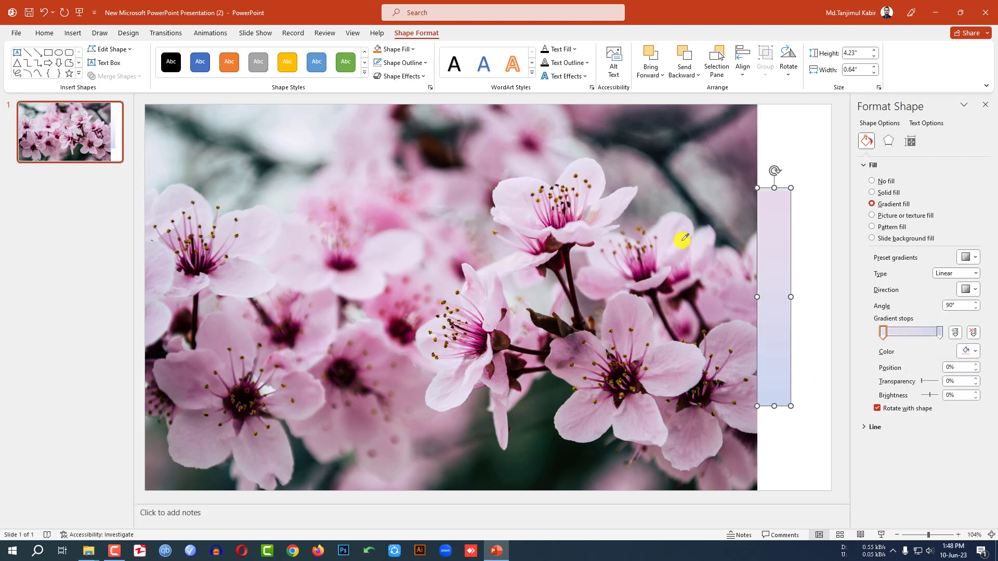
click(958, 351)
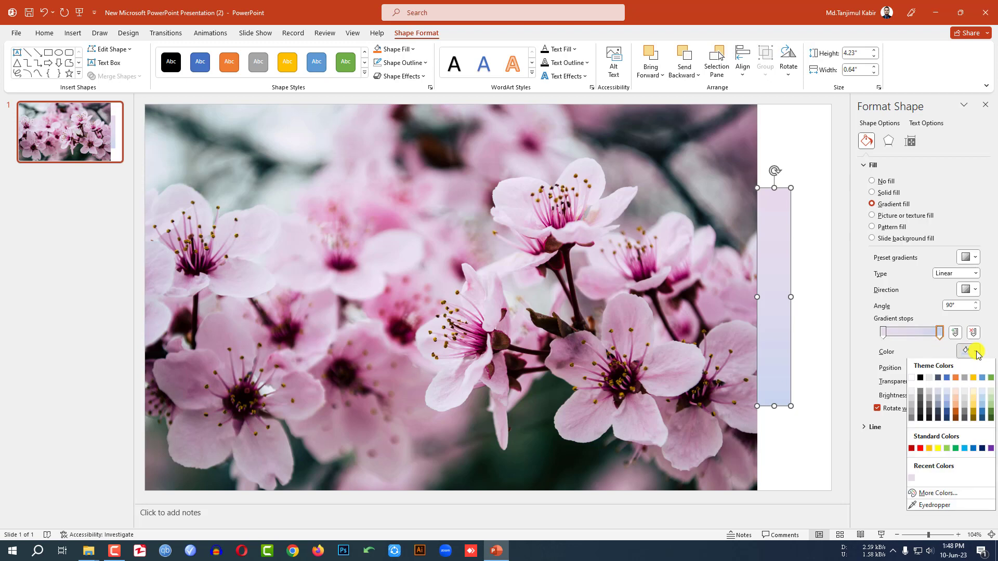
click(934, 507)
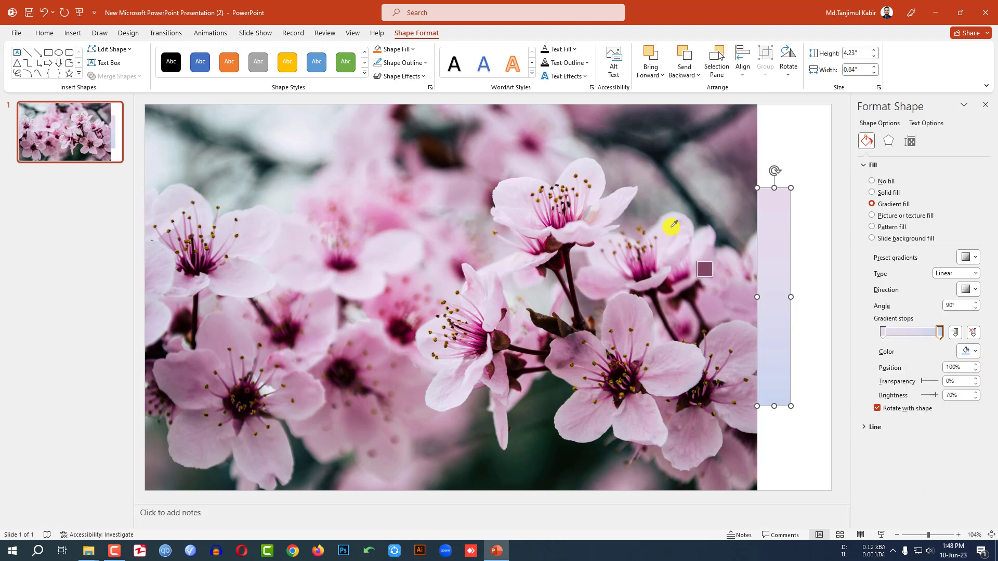
click(536, 445)
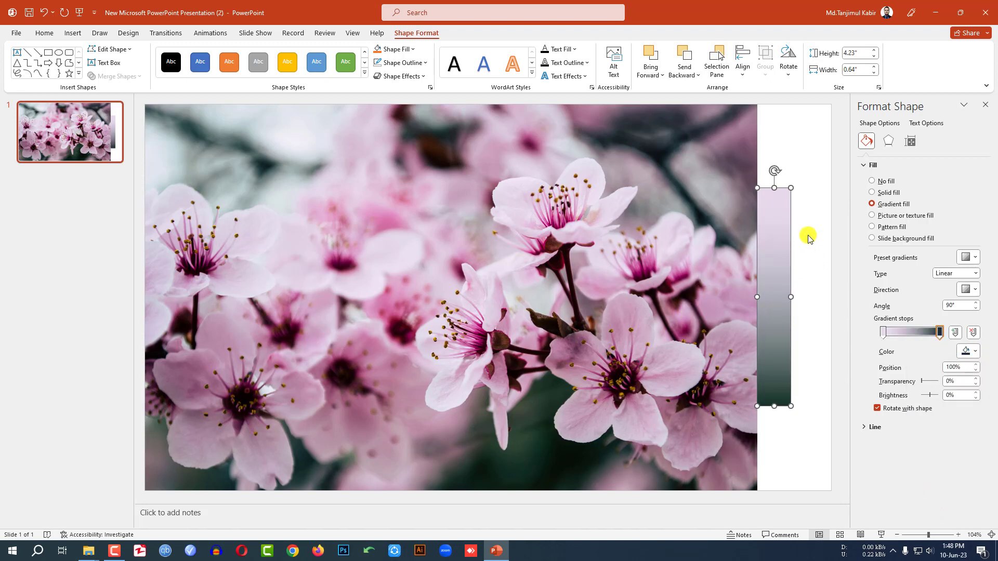
click(788, 168)
click(635, 186)
shift+click(764, 231)
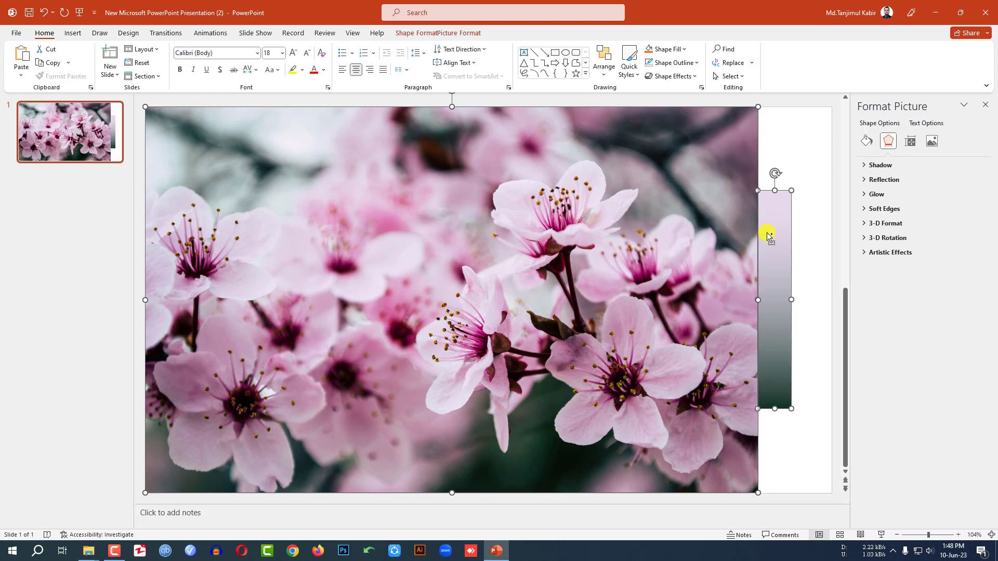
Apply the Offset: Center shadow picture effect to the cherry-blossom photo
click(474, 37)
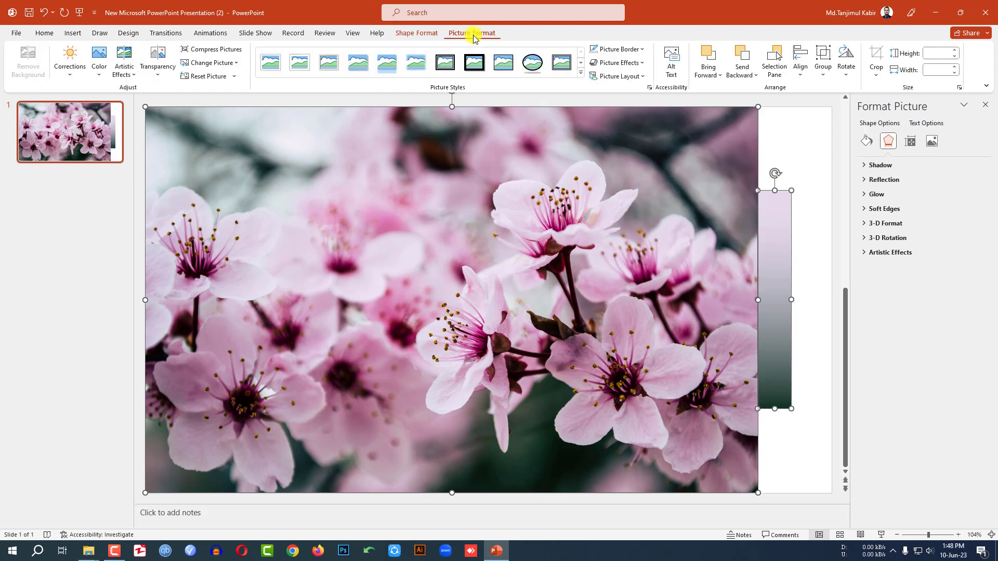
click(640, 64)
mouse_move(637, 109)
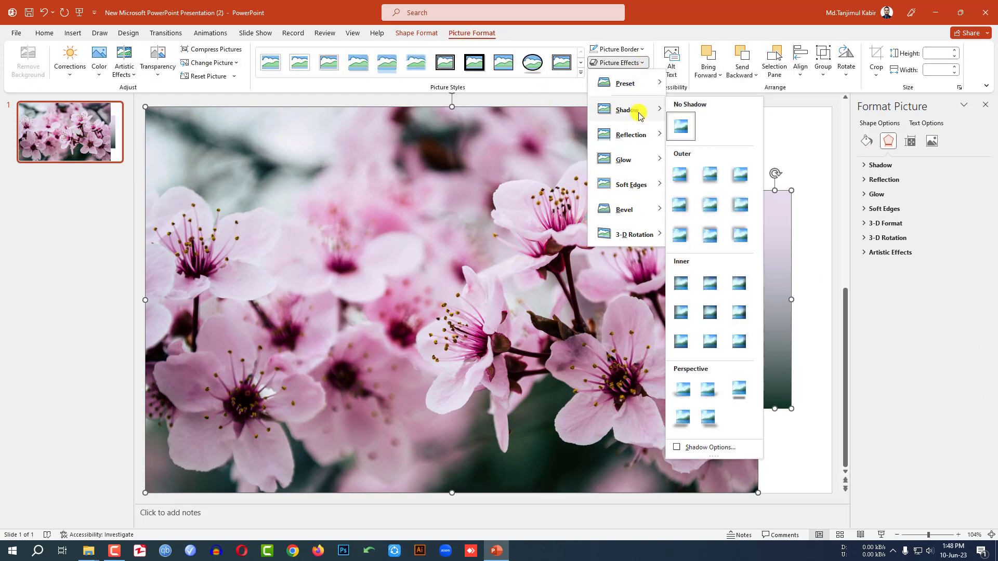
click(710, 208)
click(795, 159)
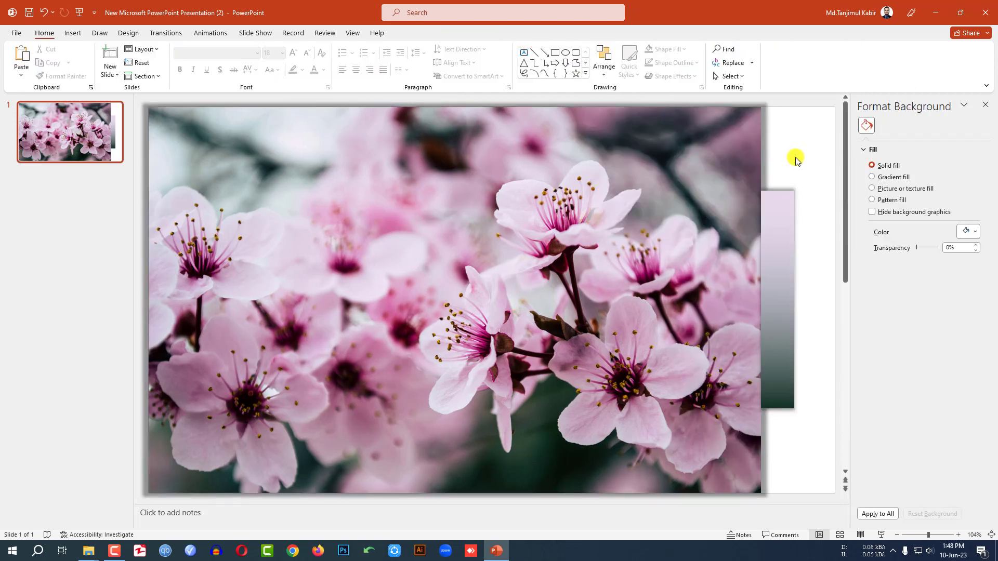
Change an option from the gradient bar's right-click menu
click(778, 251)
right_click(778, 251)
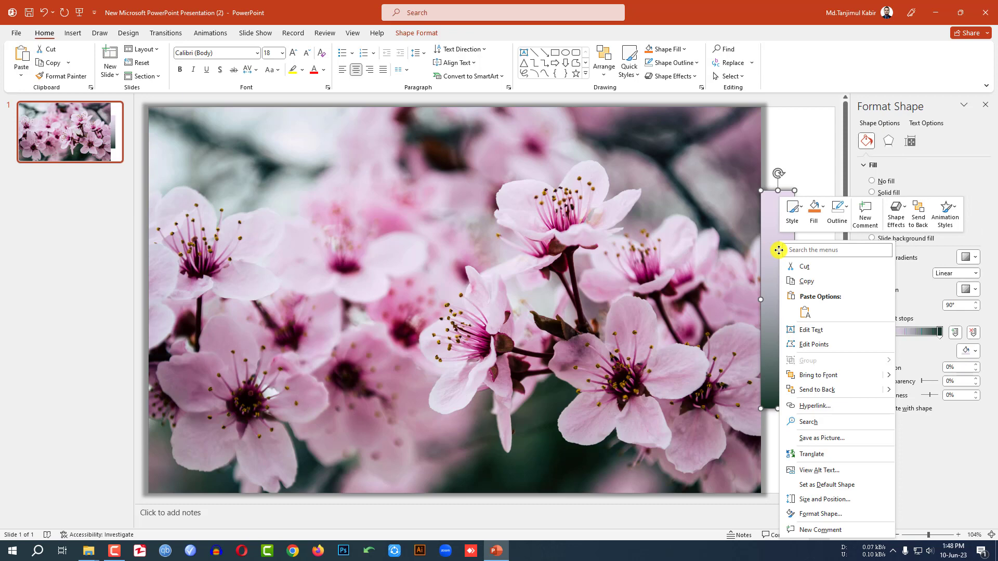
click(816, 384)
click(826, 272)
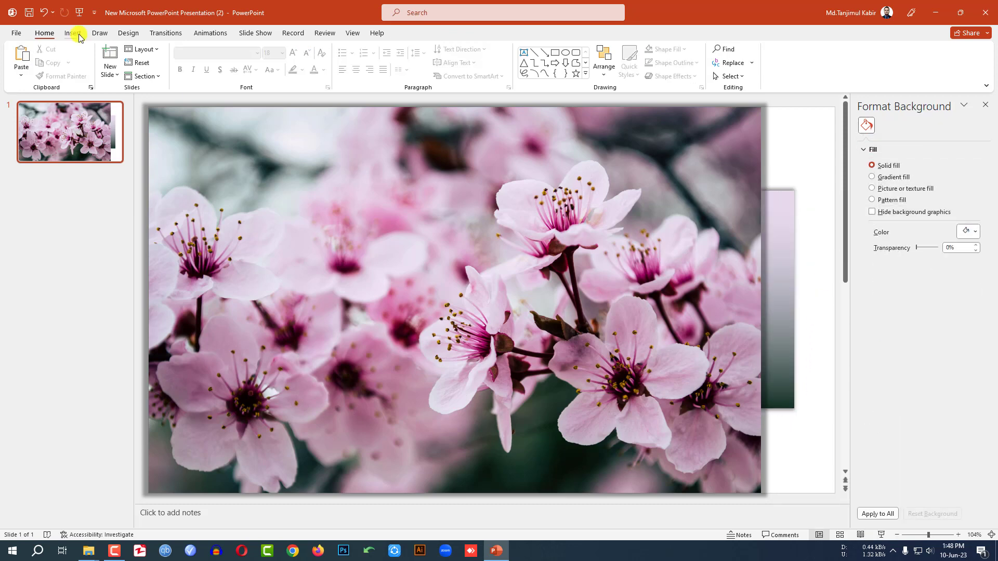
click(73, 33)
Add a text box over the bar, rotated 270°, with the label 'PICTURE FROM FLOWER'
click(176, 62)
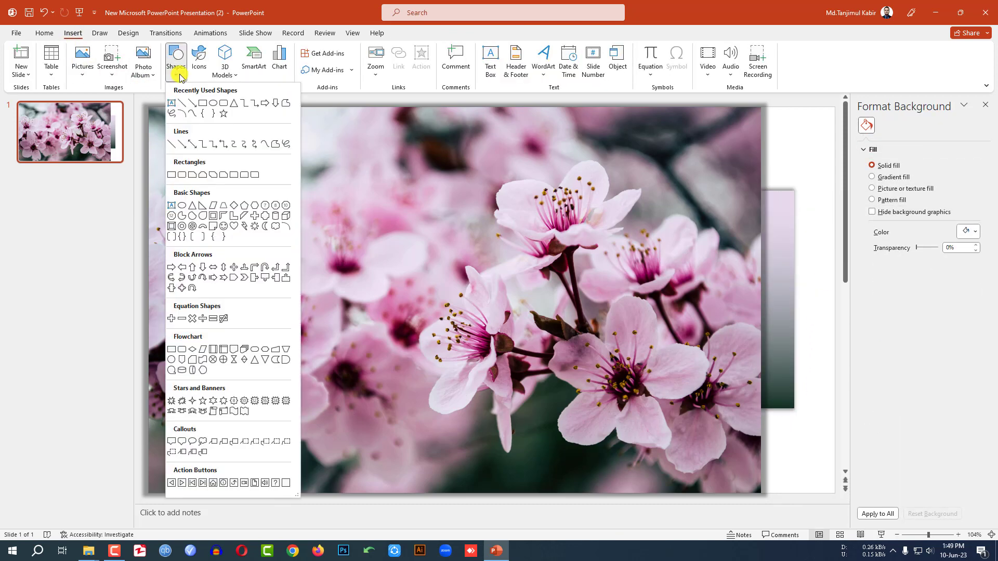
click(172, 103)
drag(761, 197, 793, 402)
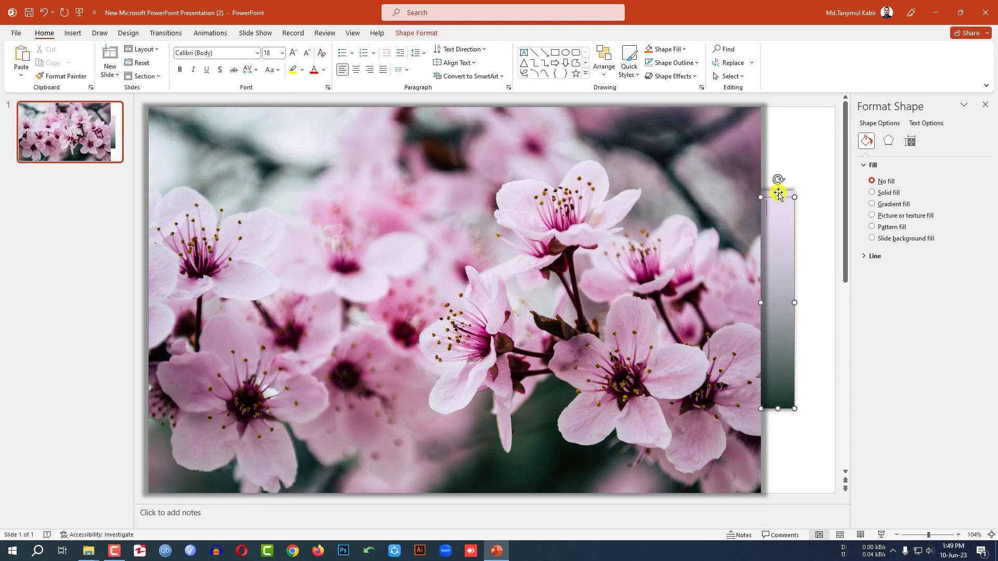
click(488, 50)
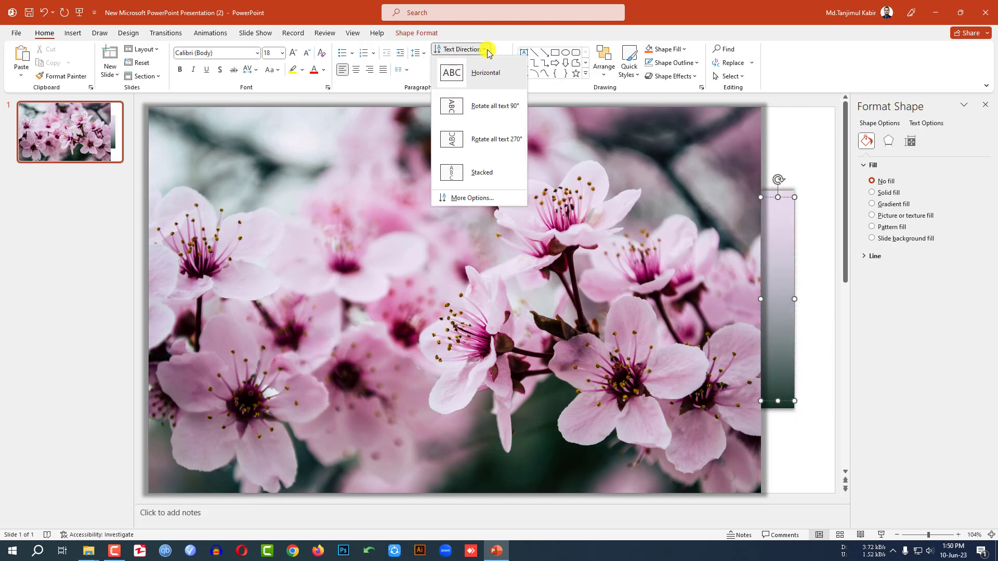
click(487, 140)
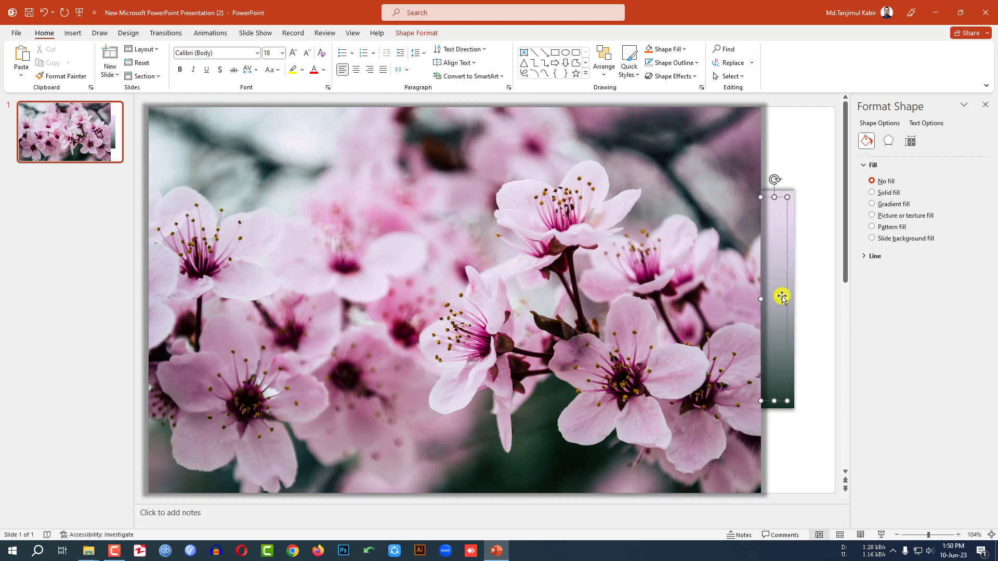
text(PICTURE FROM FLOWER)
Format the label centred, Team A font, bold, size 28, in white
key(ctrl+a)
click(354, 73)
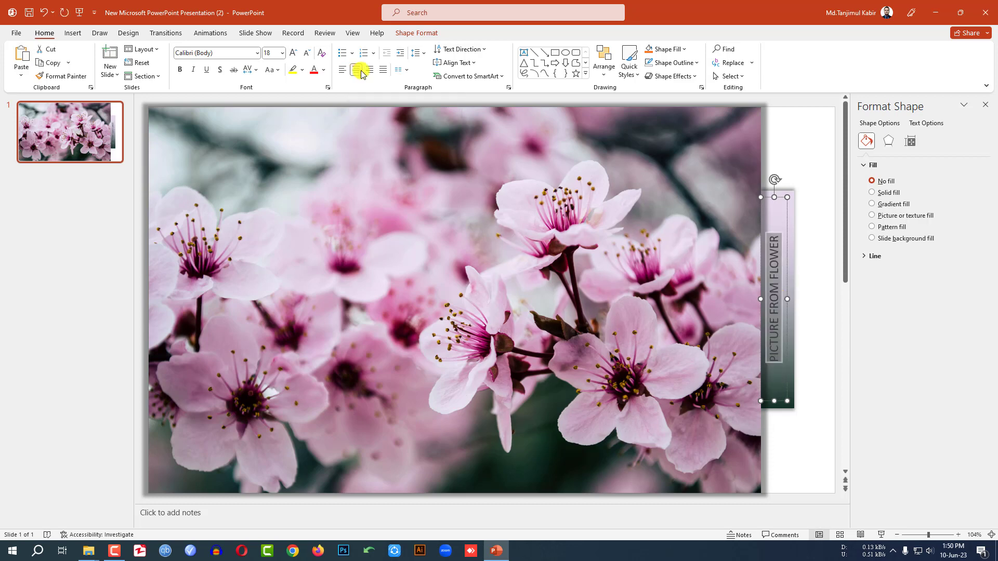
click(293, 52)
click(293, 52)
click(236, 50)
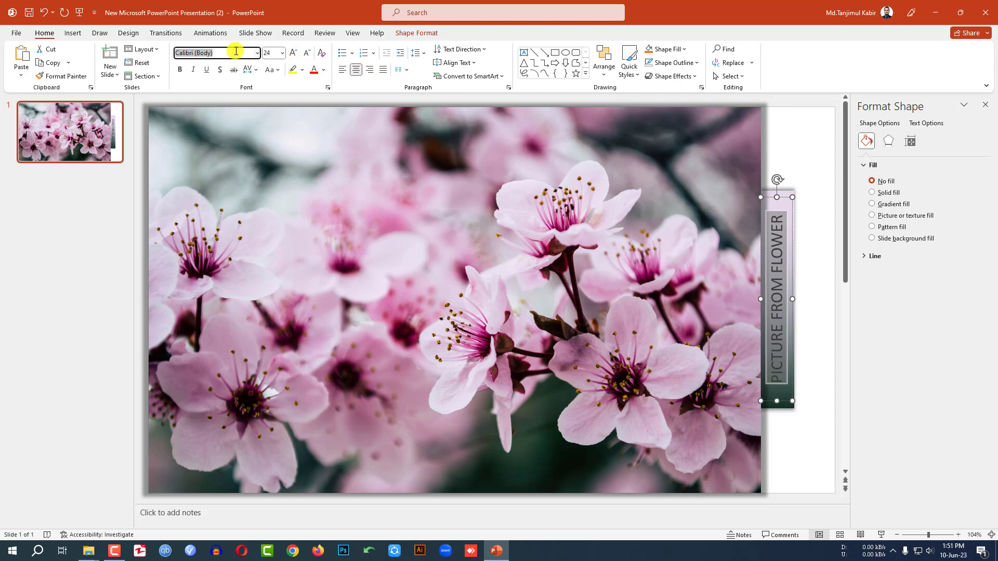
key(Return)
click(180, 71)
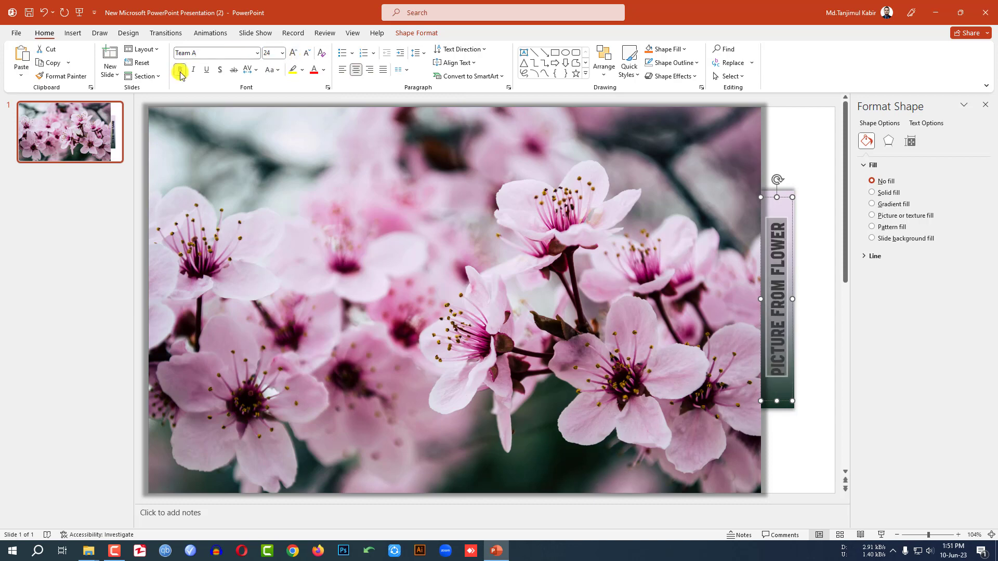
click(293, 53)
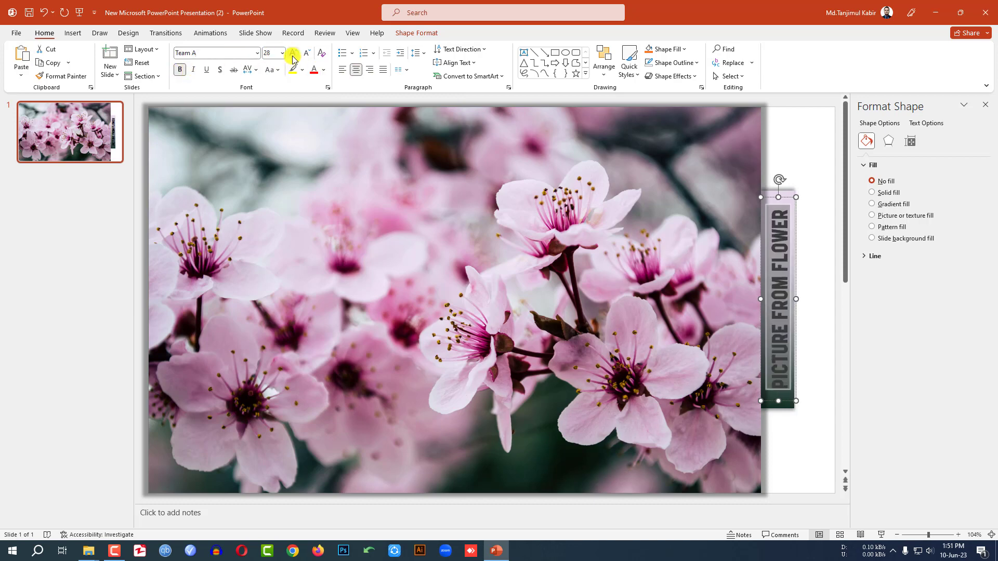
click(323, 70)
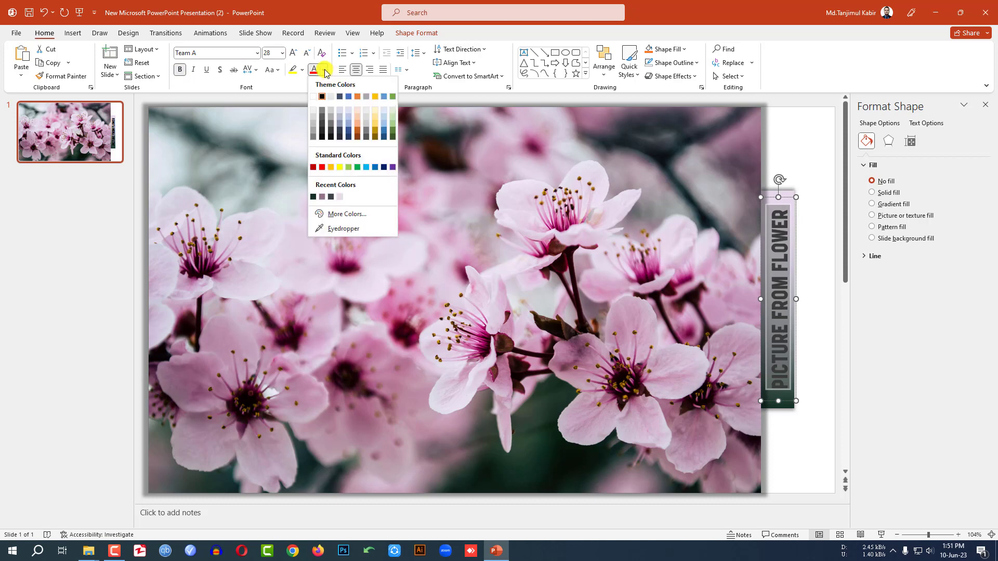
click(314, 94)
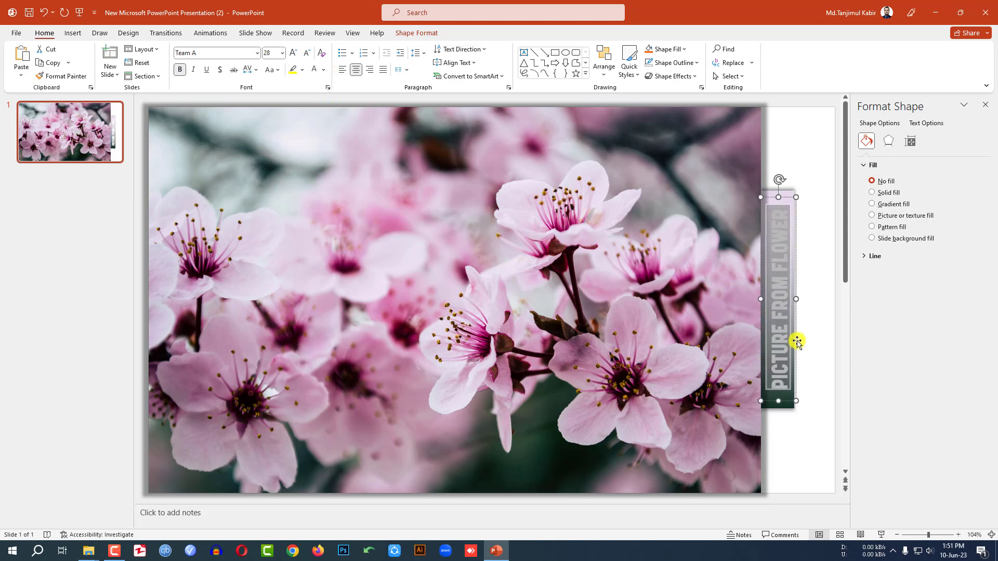
click(817, 338)
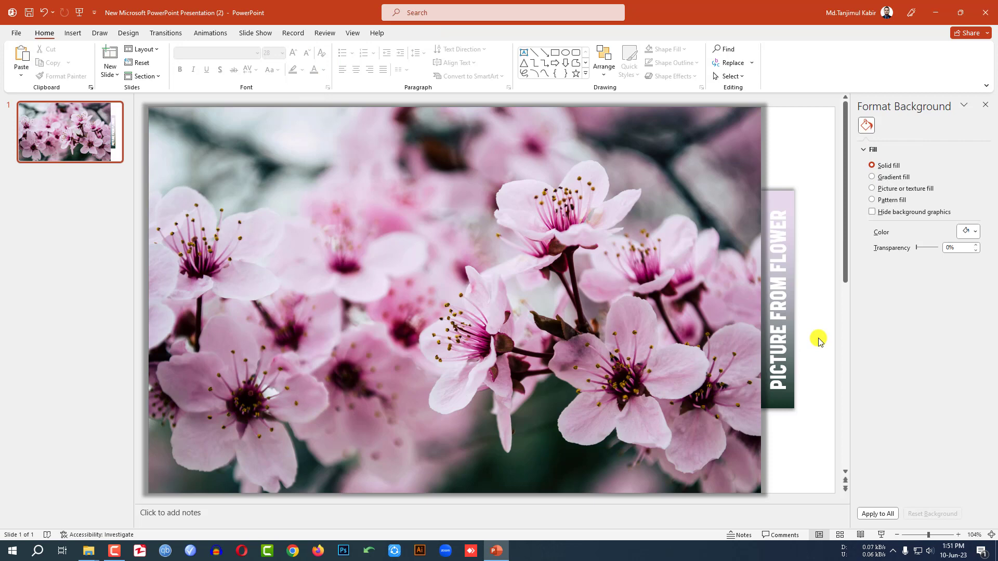
Duplicate slide 1 and replace its photo with the grand-canyon-colorado-river image
right_click(46, 133)
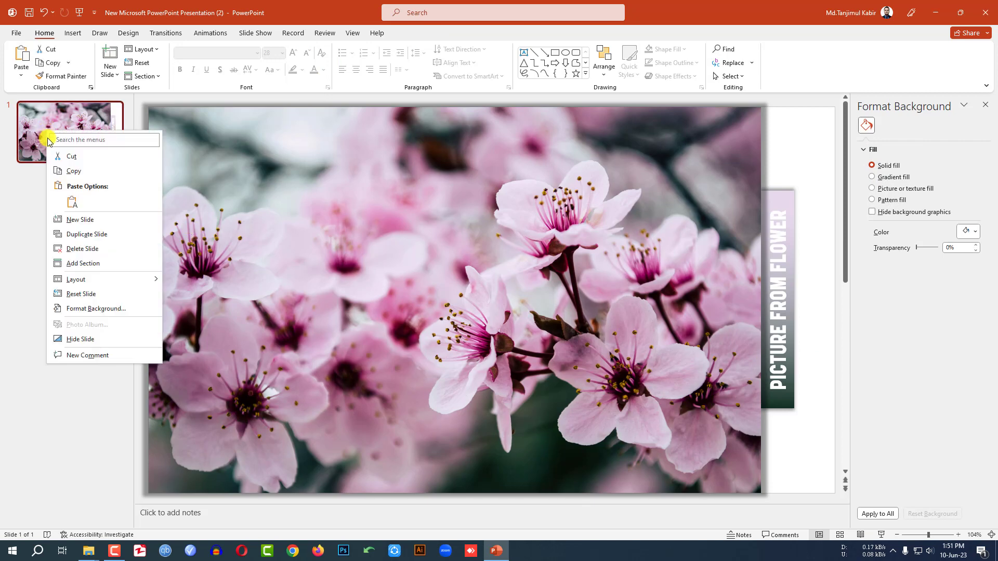
click(82, 235)
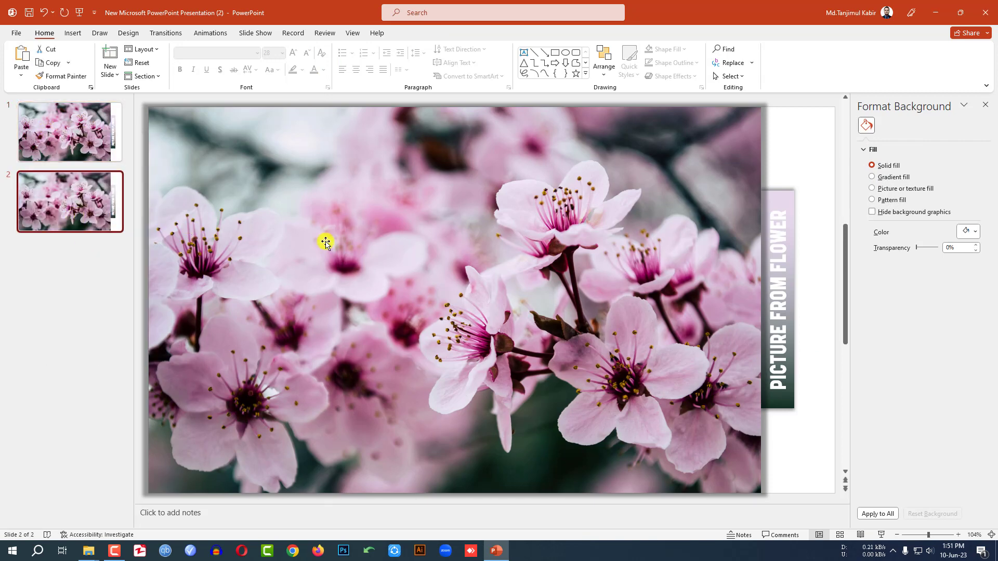
click(326, 242)
right_click(332, 238)
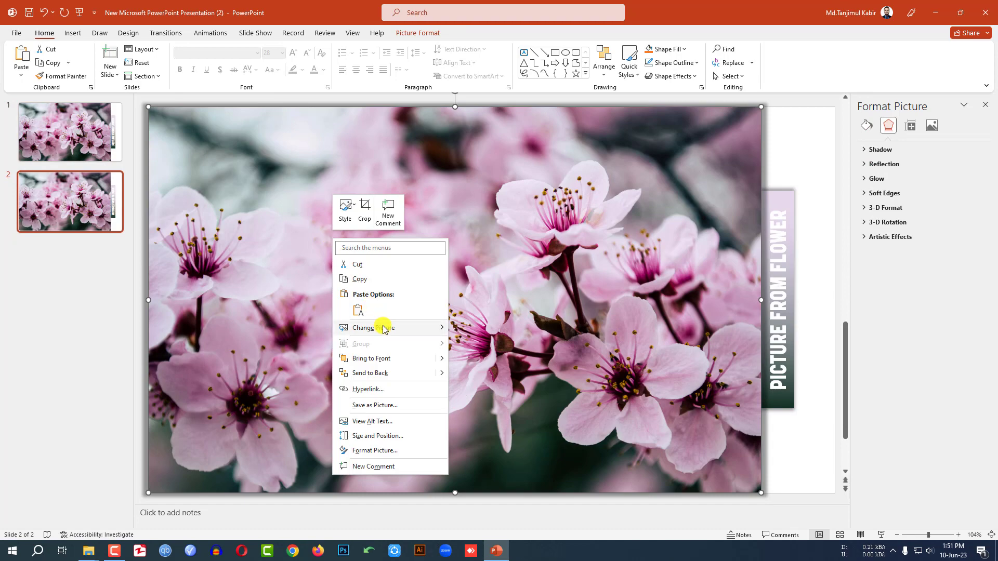
mouse_move(444, 328)
click(487, 330)
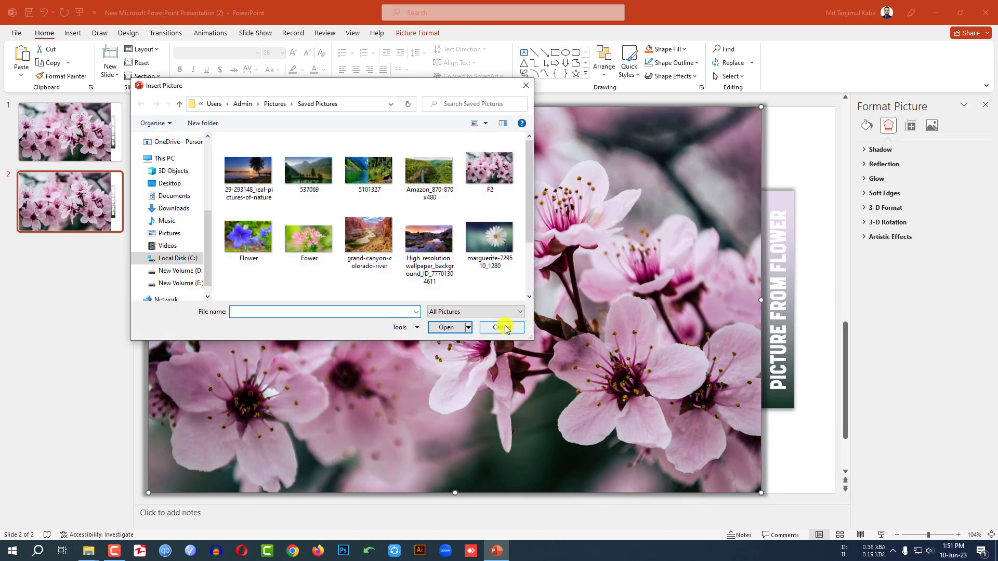
click(357, 235)
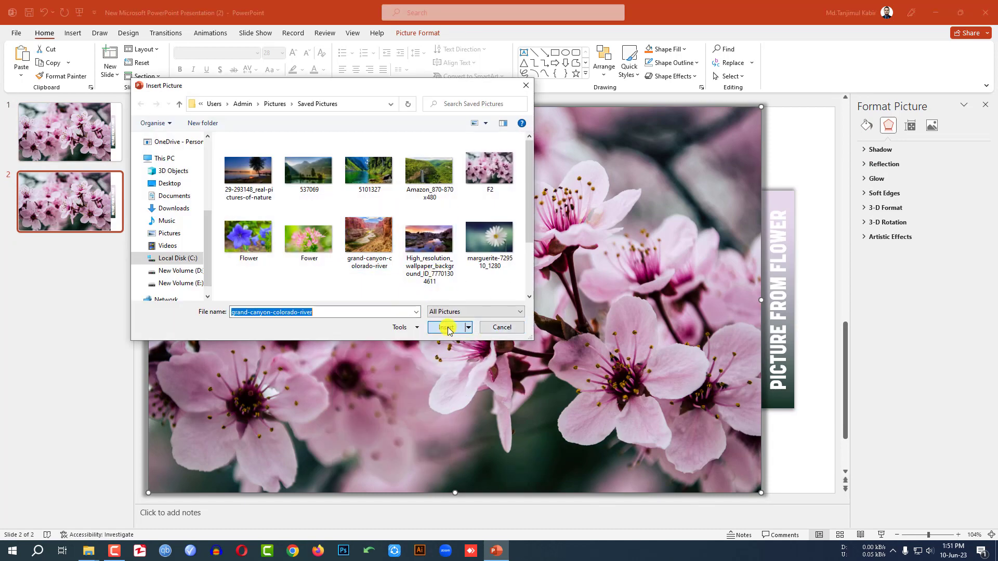
click(446, 328)
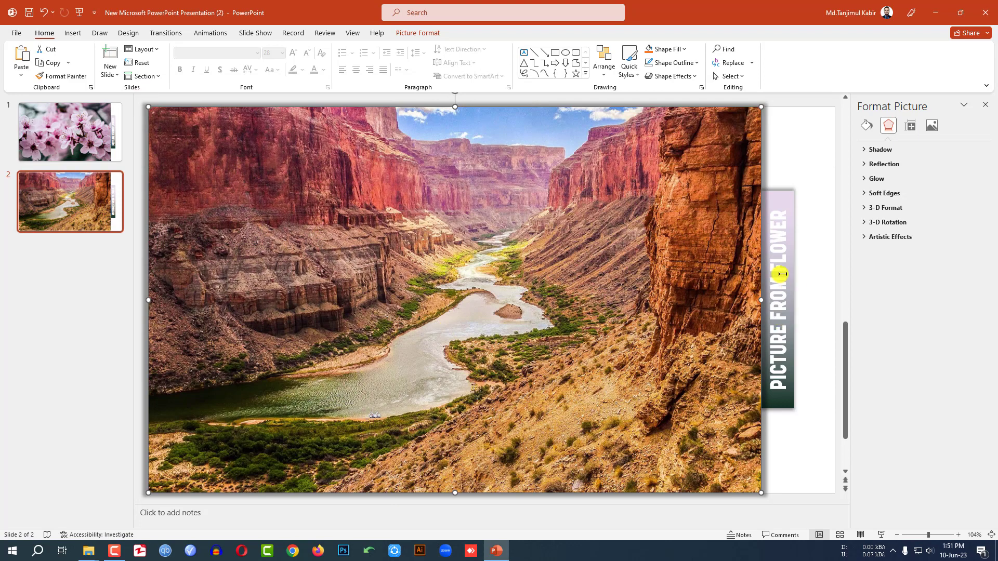
Change the label's word FLOWER to RIVER
click(781, 272)
drag(778, 214, 778, 263)
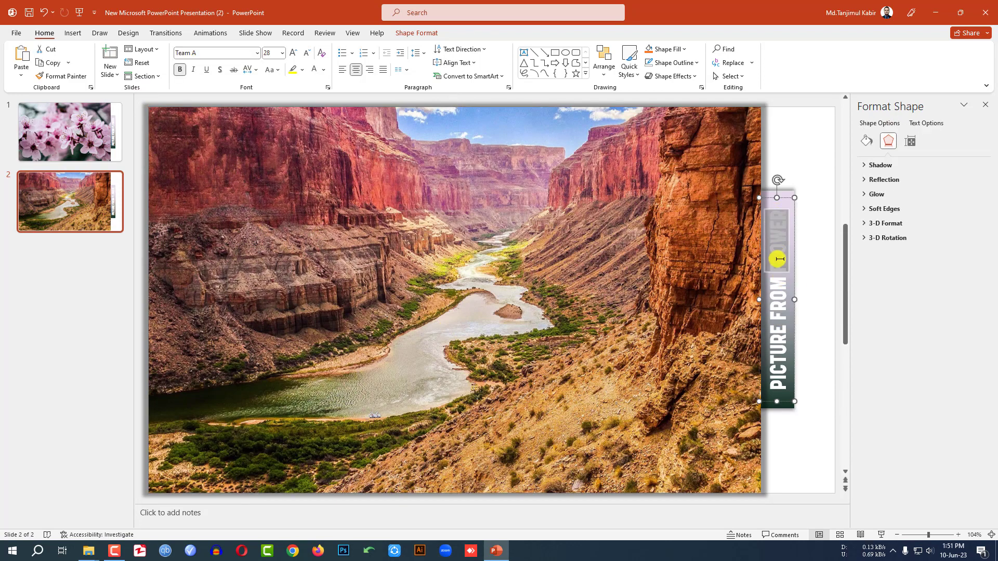
text(RIVER)
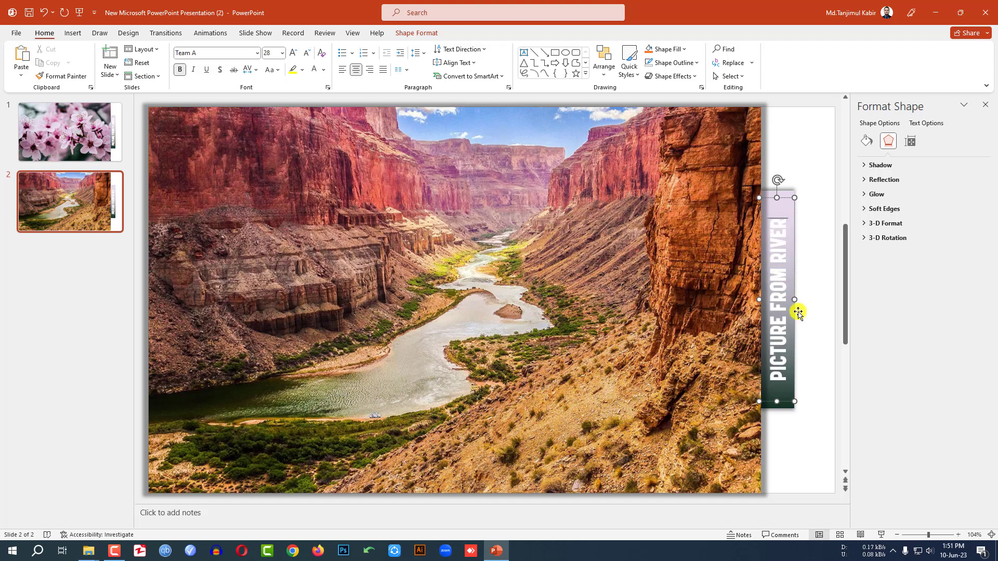
click(793, 299)
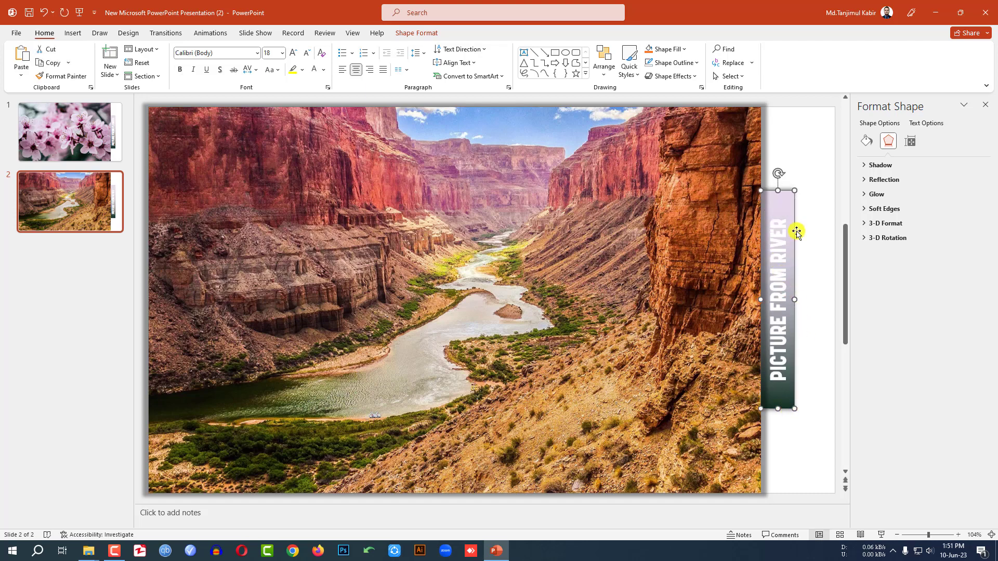
Eyedropper canyon pink into the first gradient stop and river grey into the end stop
click(868, 141)
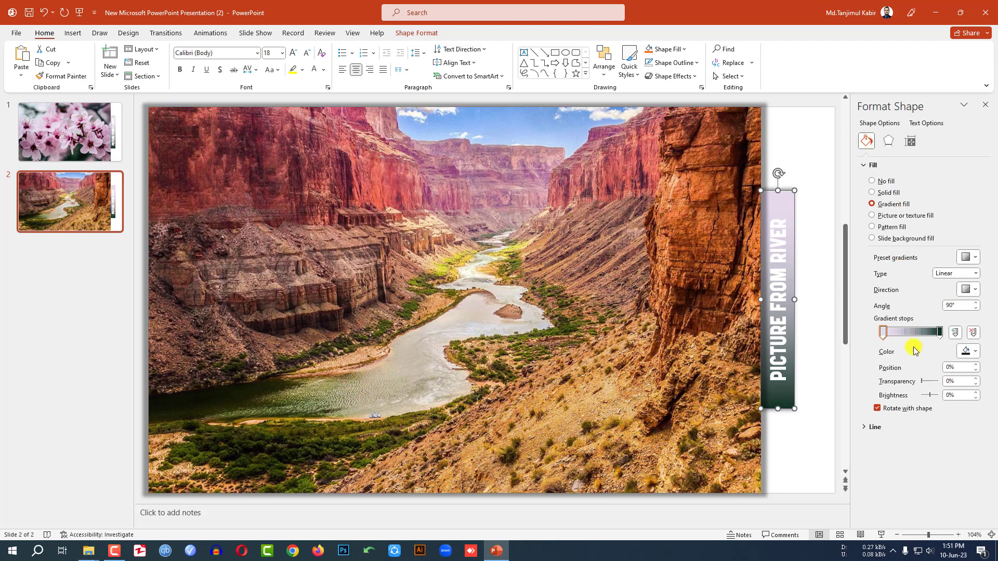
click(962, 353)
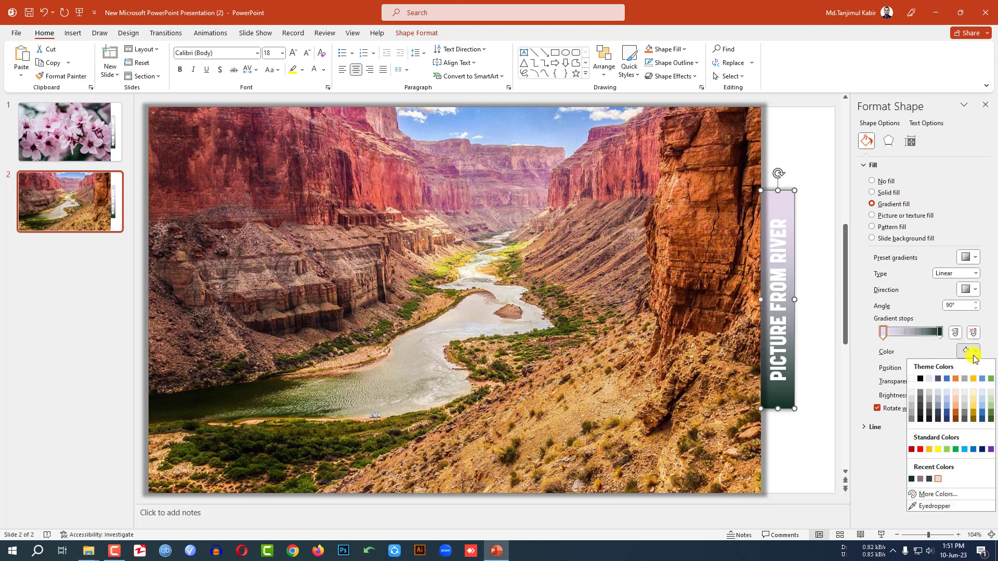
click(935, 506)
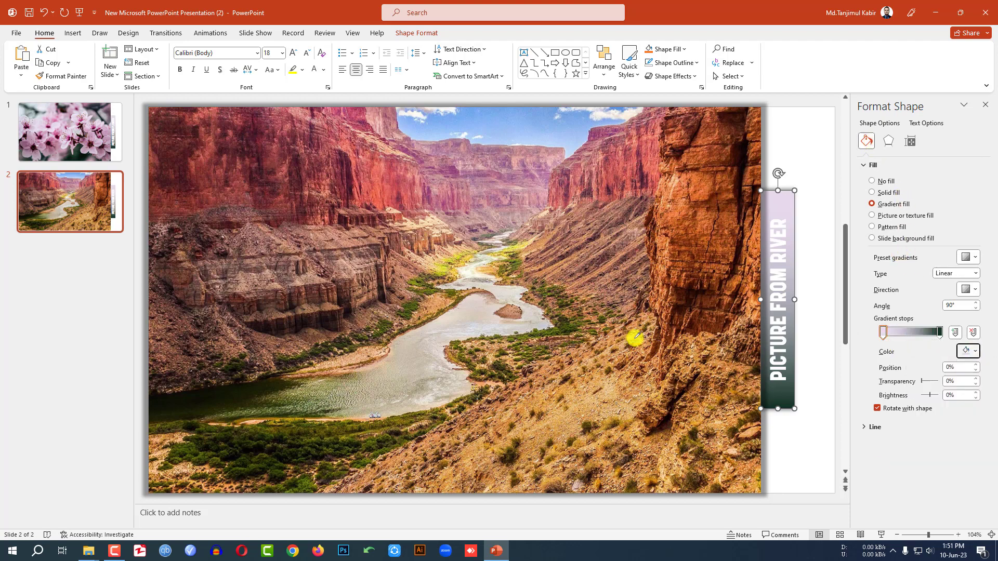
click(528, 173)
click(940, 332)
click(968, 352)
click(935, 507)
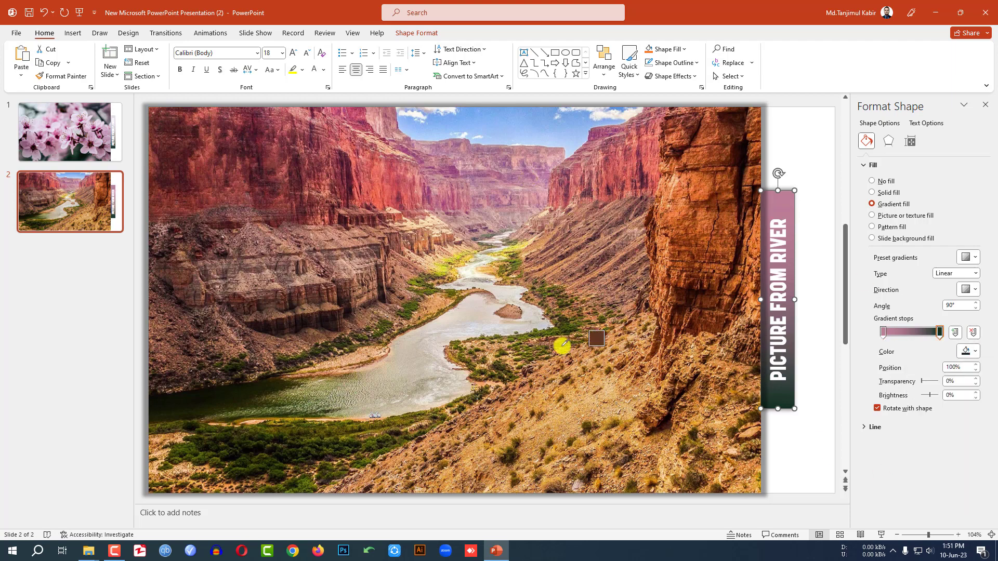
click(482, 322)
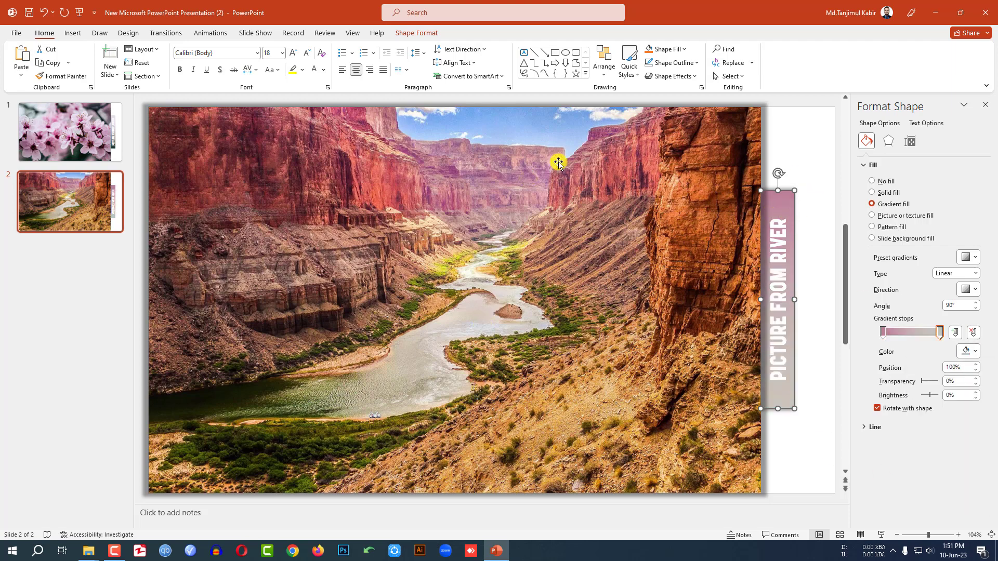
Duplicate slide 2 as slide 3 and swap in the sunset nature photo
right_click(60, 200)
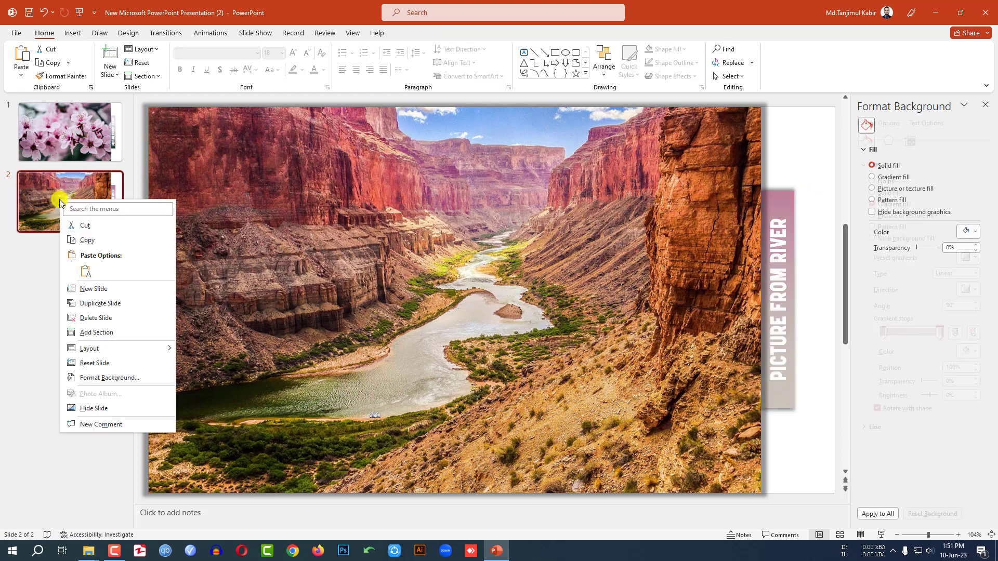
click(98, 304)
right_click(428, 252)
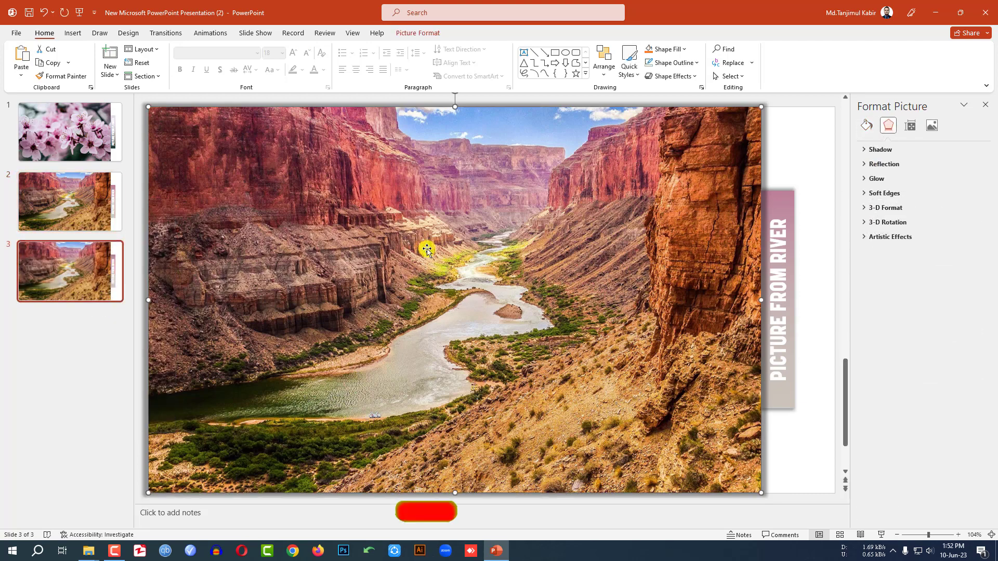
mouse_move(468, 337)
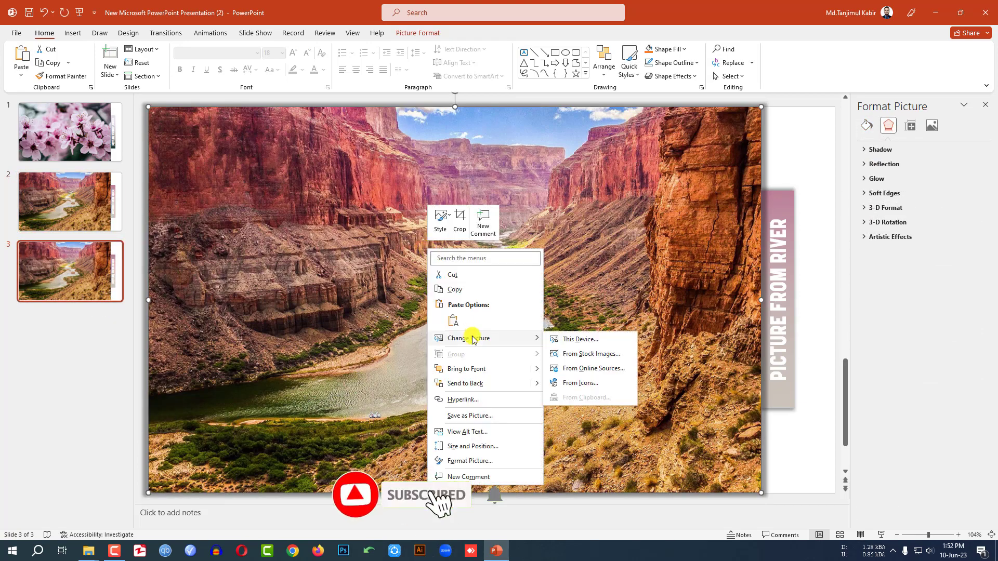
click(579, 337)
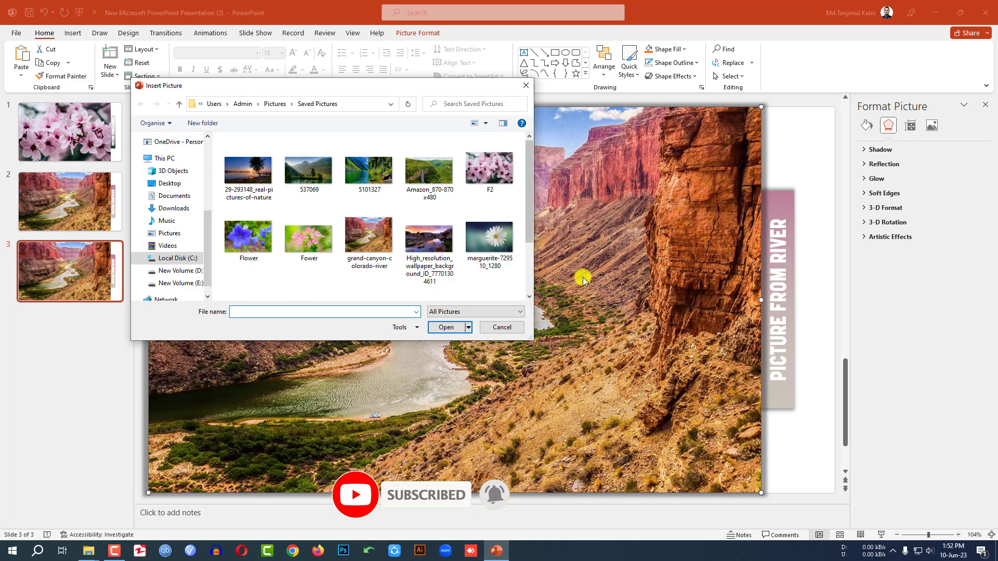
click(265, 179)
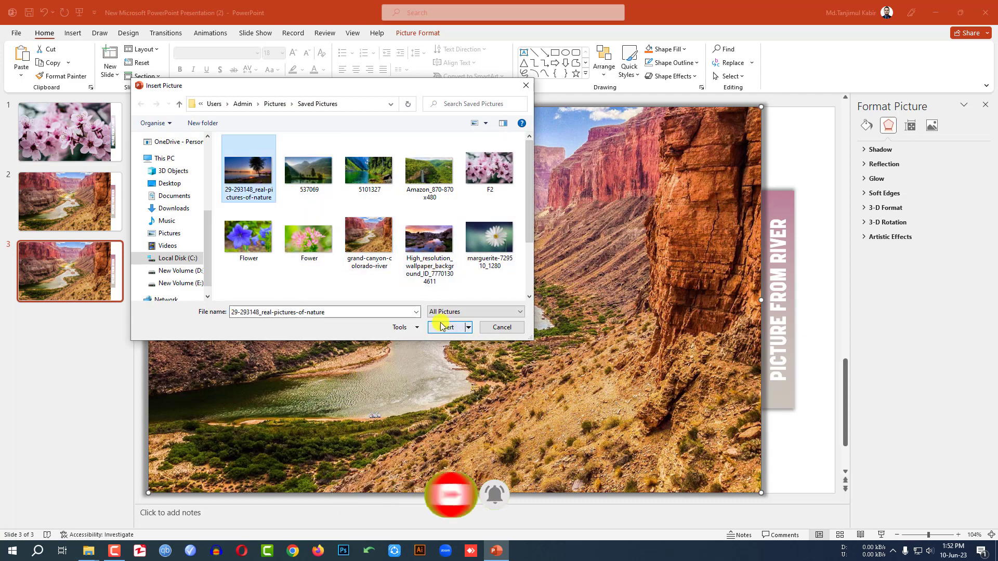
click(445, 327)
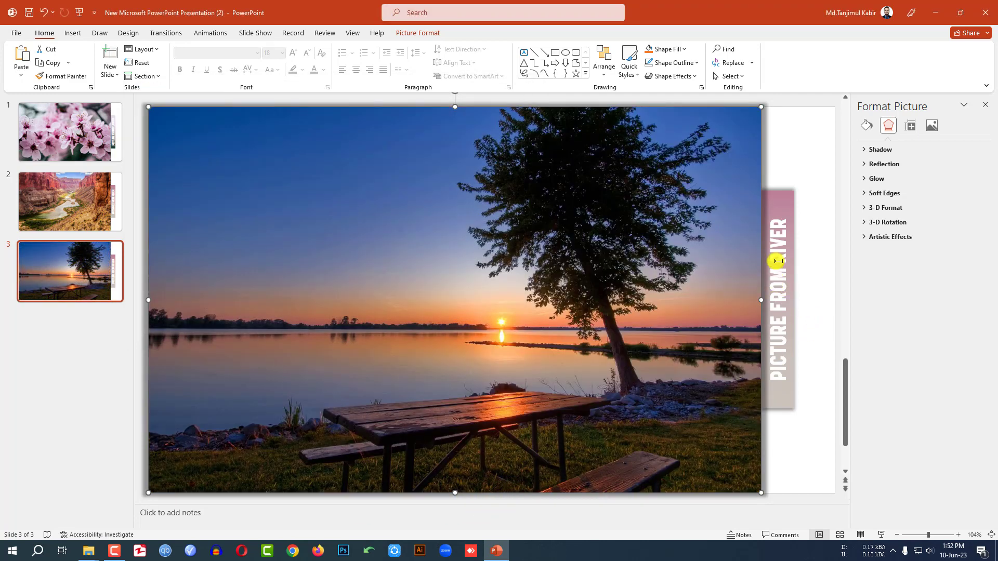
Change the label's word RIVER to SUNSET
double_click(778, 261)
key(BackSpace)
text(SUNSET)
click(780, 399)
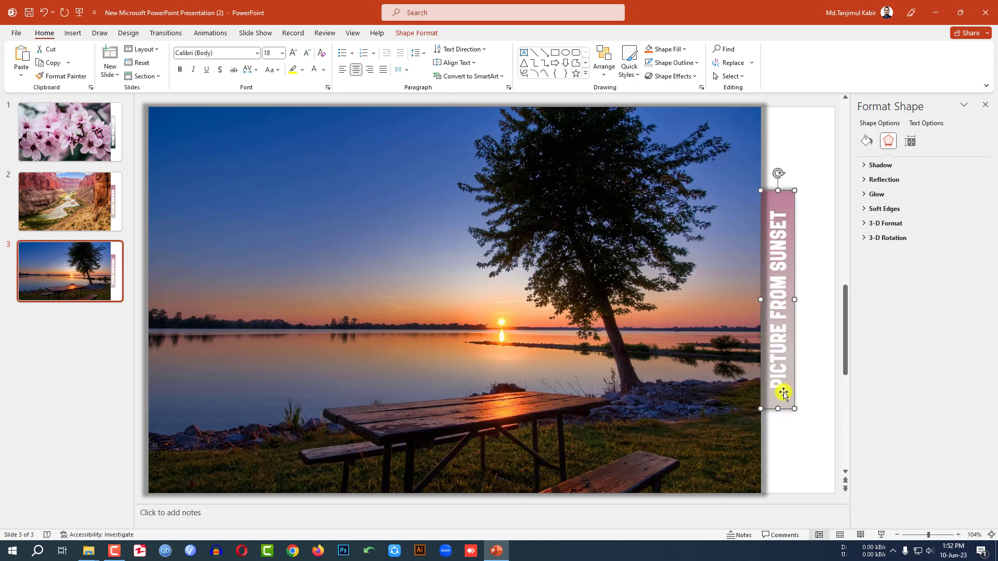
Eyedropper sun peach into the first gradient stop and sky blue into the end stop
click(866, 141)
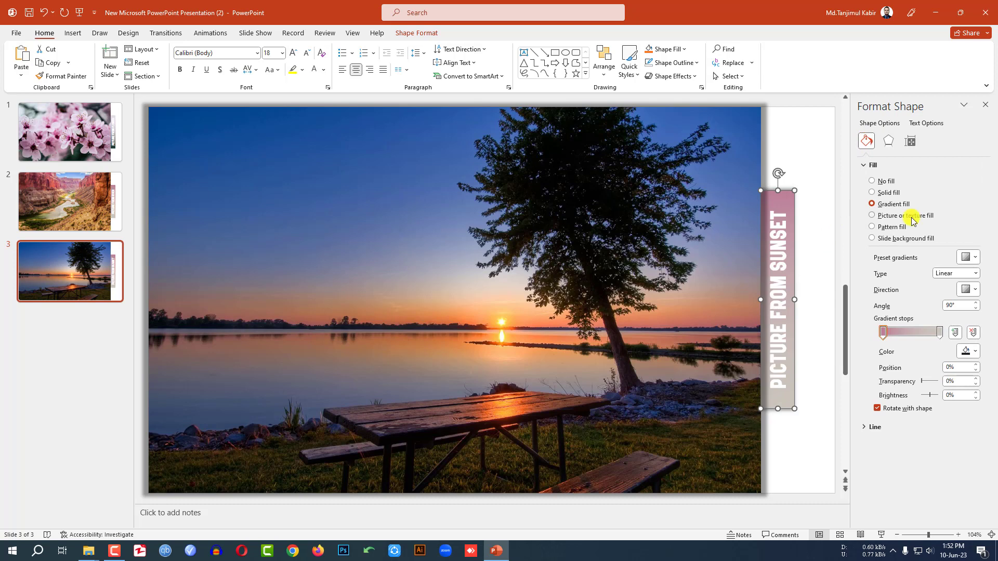
click(965, 352)
click(940, 505)
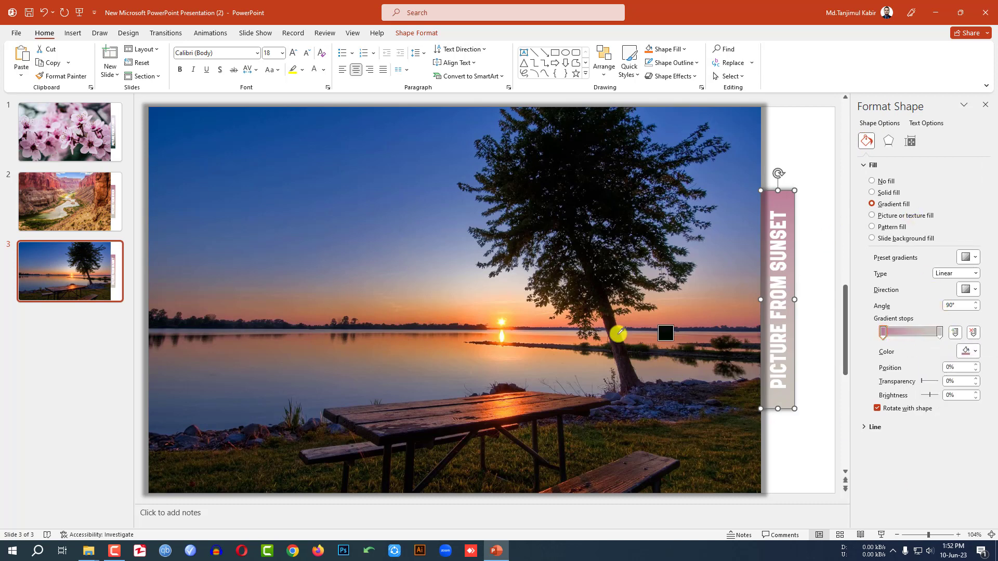
click(515, 304)
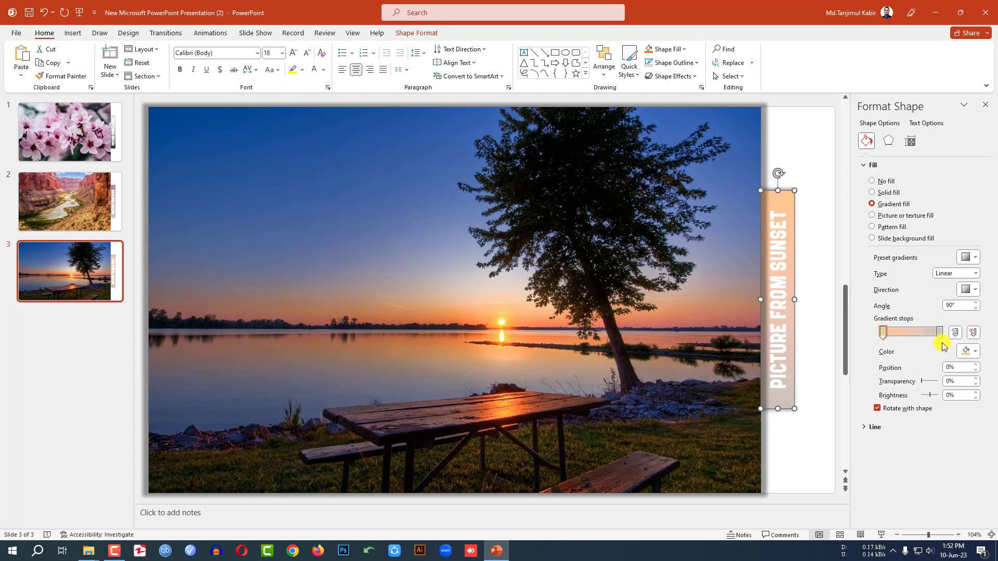
click(966, 351)
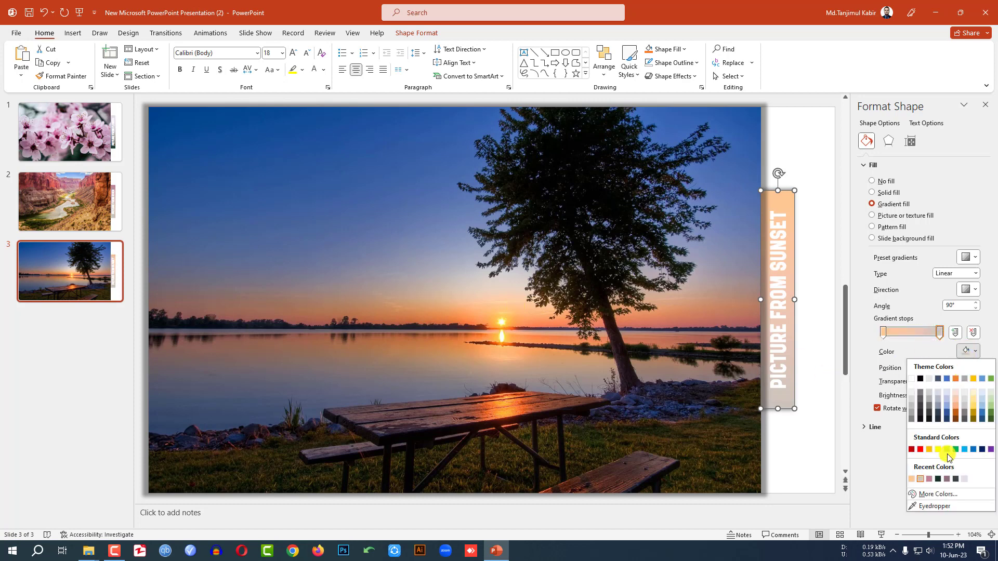
click(940, 505)
click(355, 159)
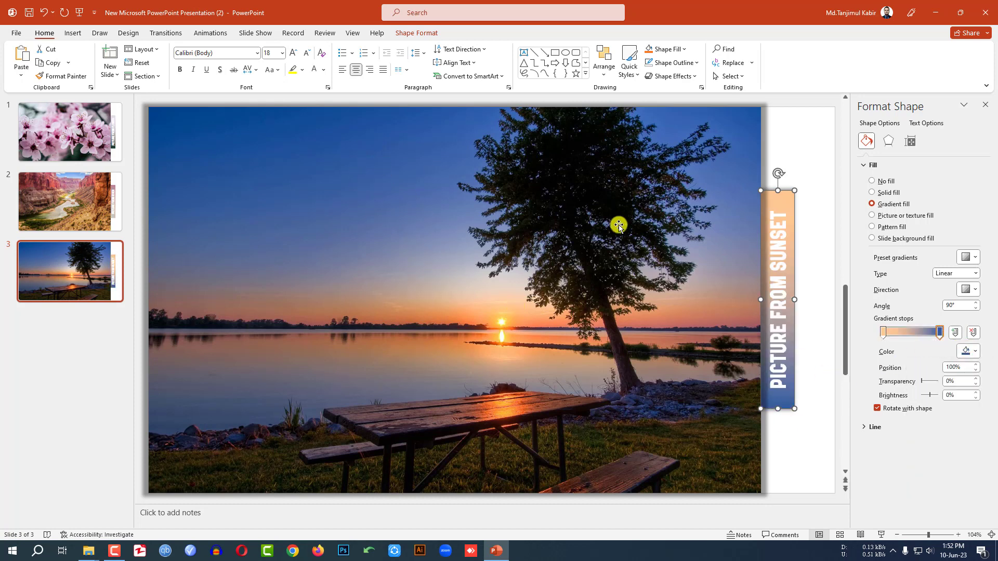
right_click(59, 285)
Duplicate slide 3 as slide 4 and swap in the mountain valley photo
click(104, 373)
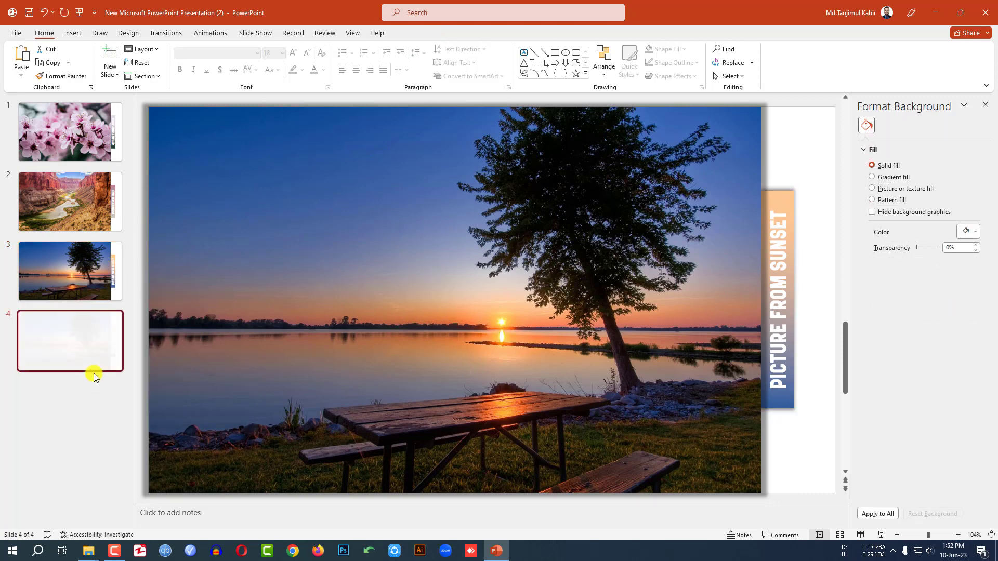
right_click(403, 318)
mouse_move(508, 167)
click(541, 167)
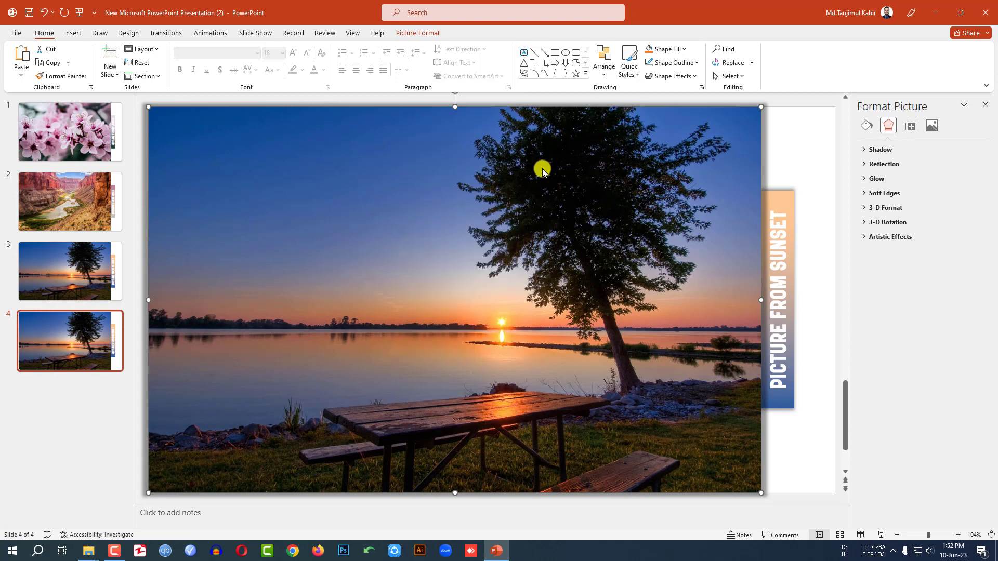
scroll(403, 268, down, 1)
double_click(373, 252)
Change the label's word SUNSET to MOUNTAIN
double_click(776, 214)
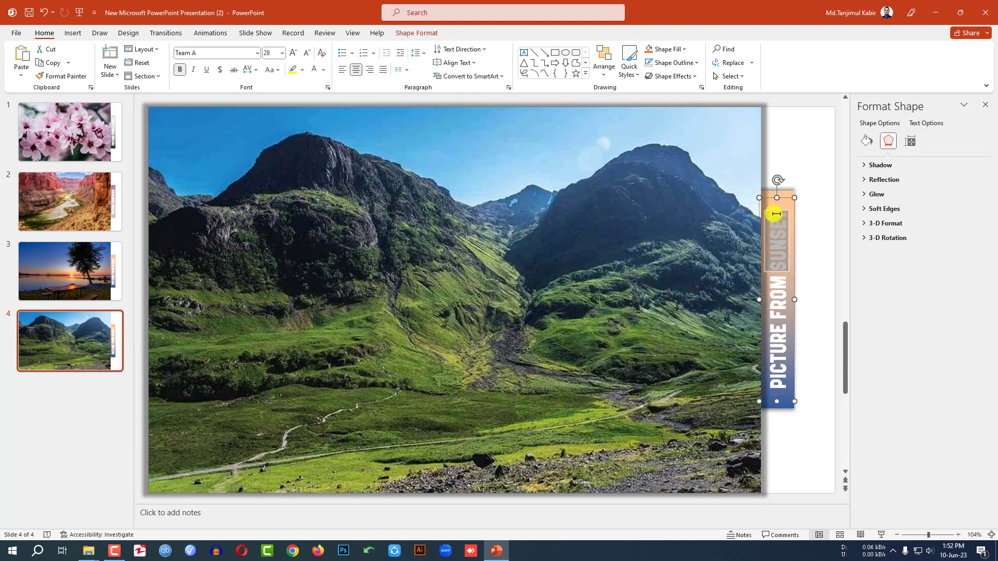
text(MOUNTAIN)
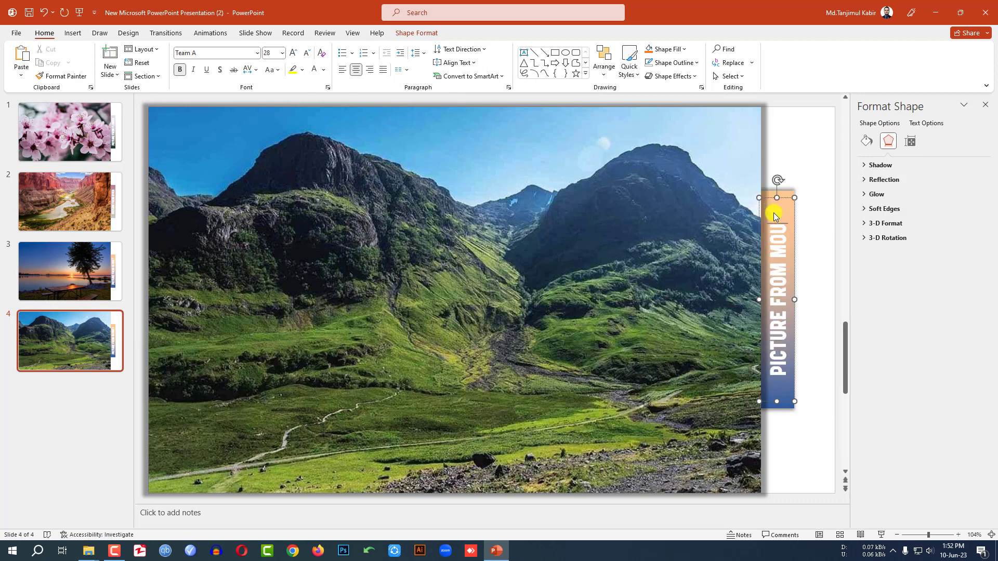
click(790, 190)
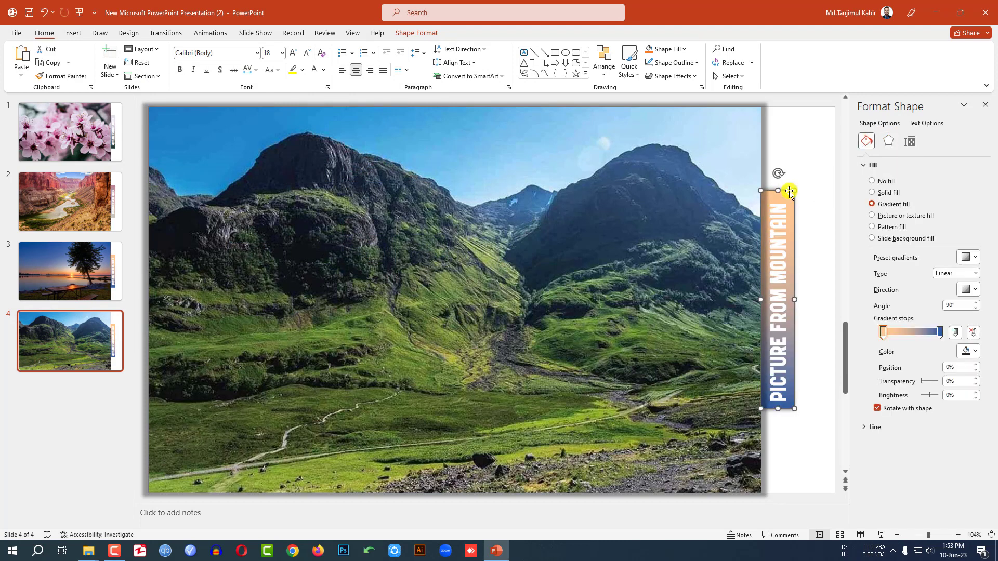
Eyedropper dark blue into the first gradient stop and grass olive green into the end stop
click(967, 351)
click(936, 507)
click(633, 189)
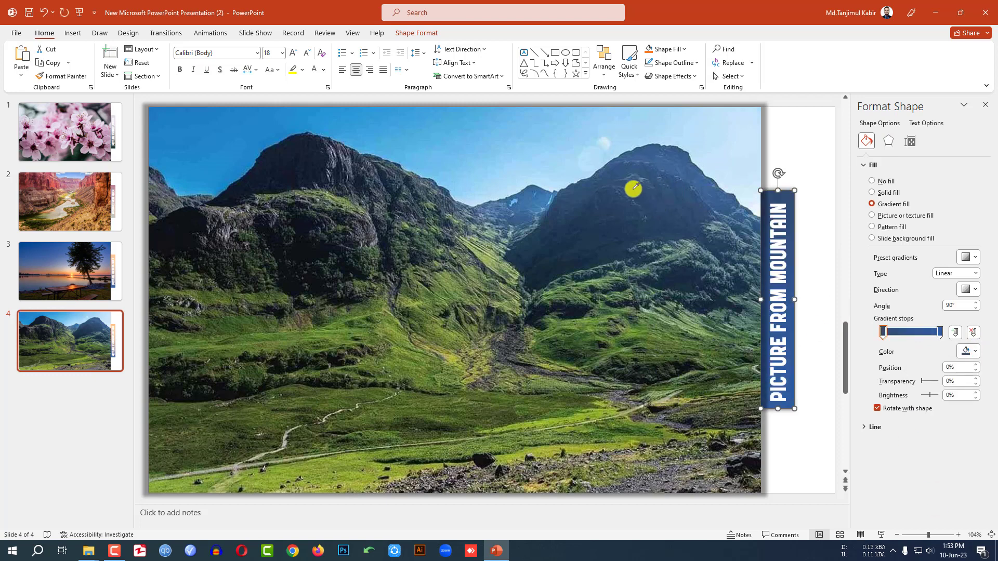
click(966, 351)
click(936, 507)
click(514, 406)
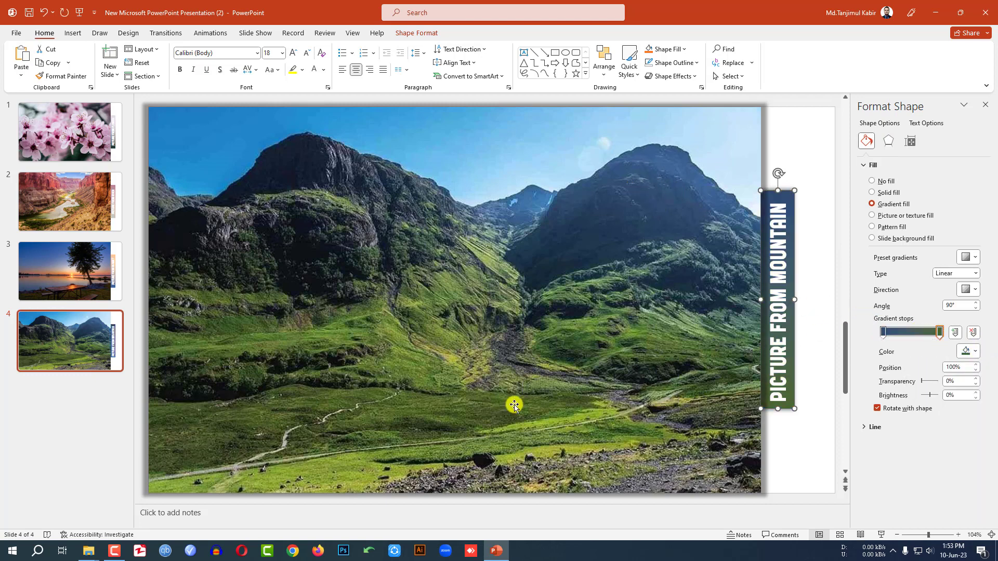
click(797, 149)
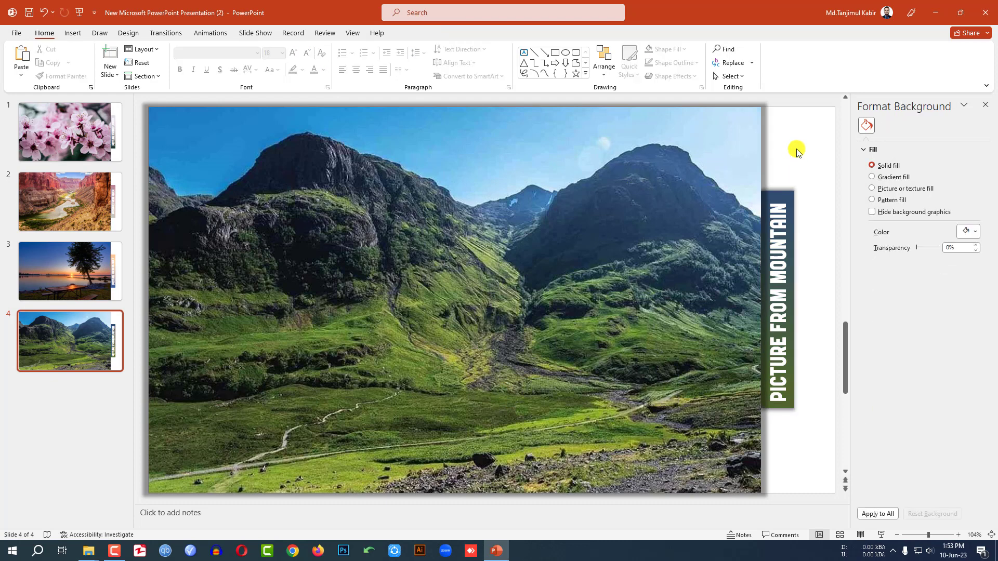
Create slide 5 from the mountain slide and swap in the city skyline photo
right_click(71, 334)
click(109, 209)
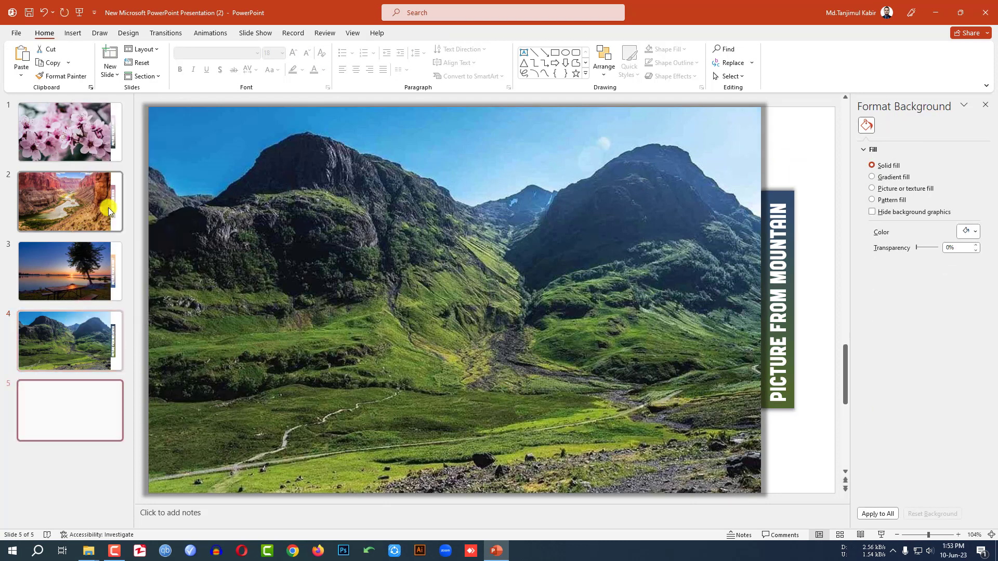
click(75, 388)
click(334, 249)
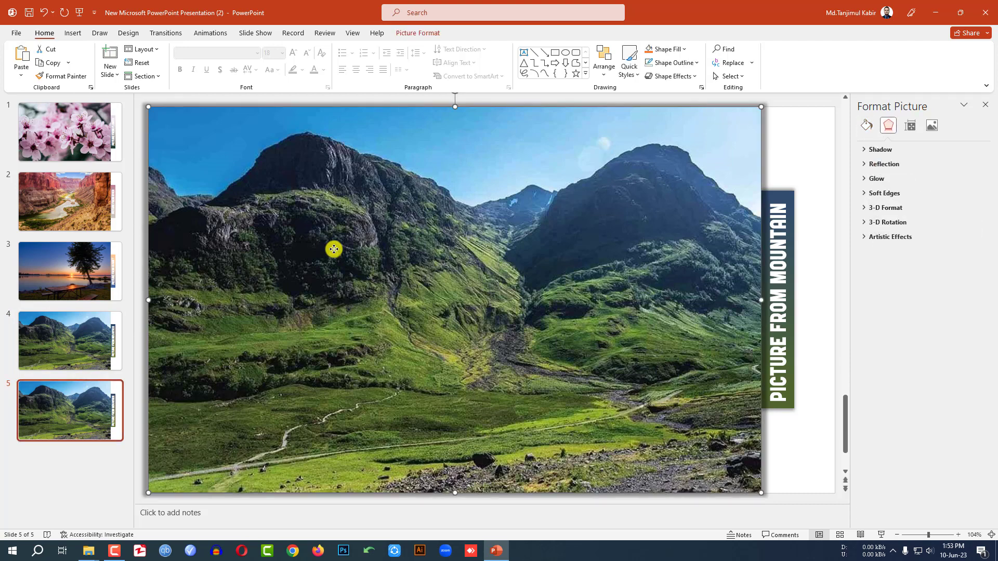
right_click(333, 249)
mouse_move(395, 338)
click(501, 339)
scroll(412, 250, down, 1)
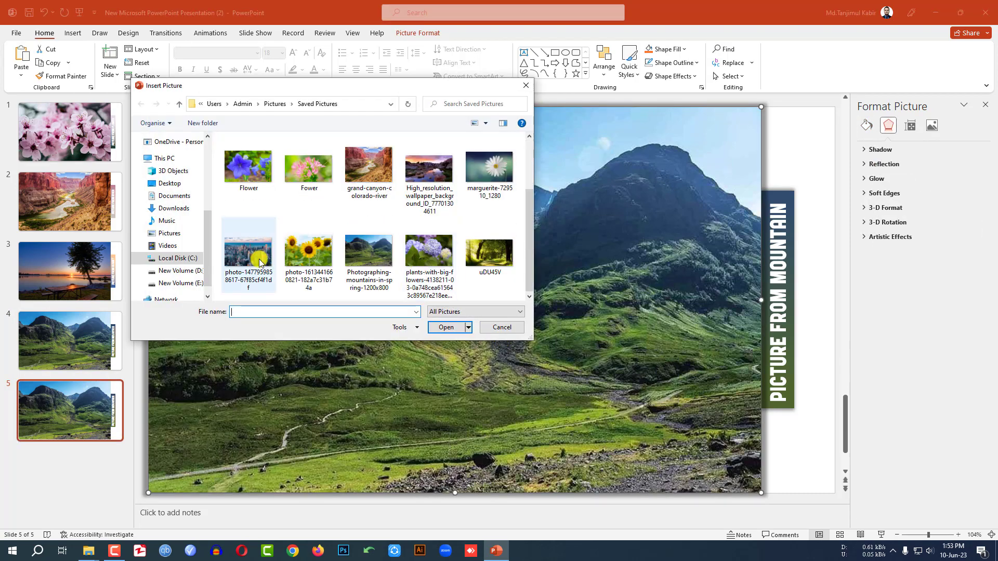
double_click(247, 236)
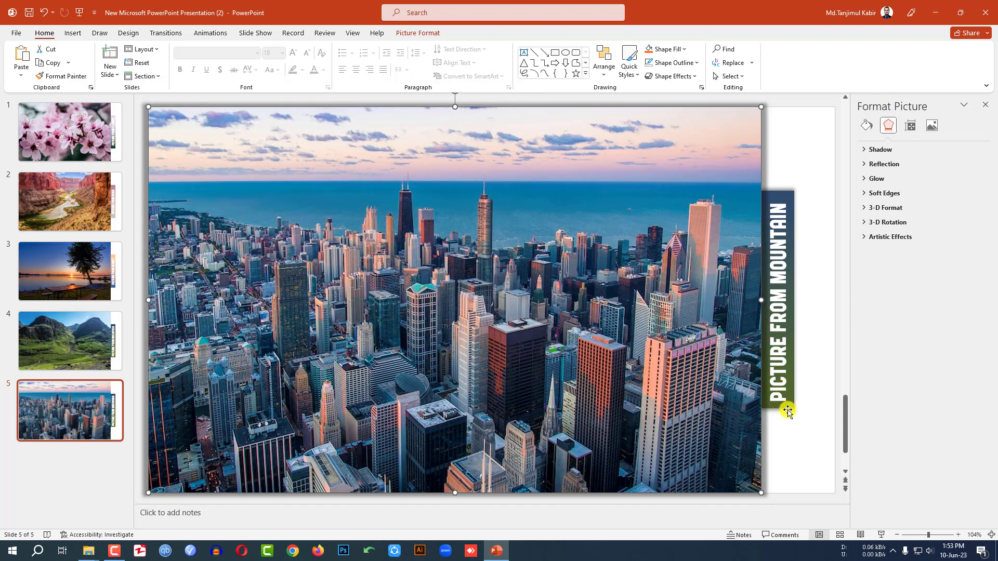
Eyedropper sea blue into the bar's top gradient stop and tower pink into its end
click(780, 285)
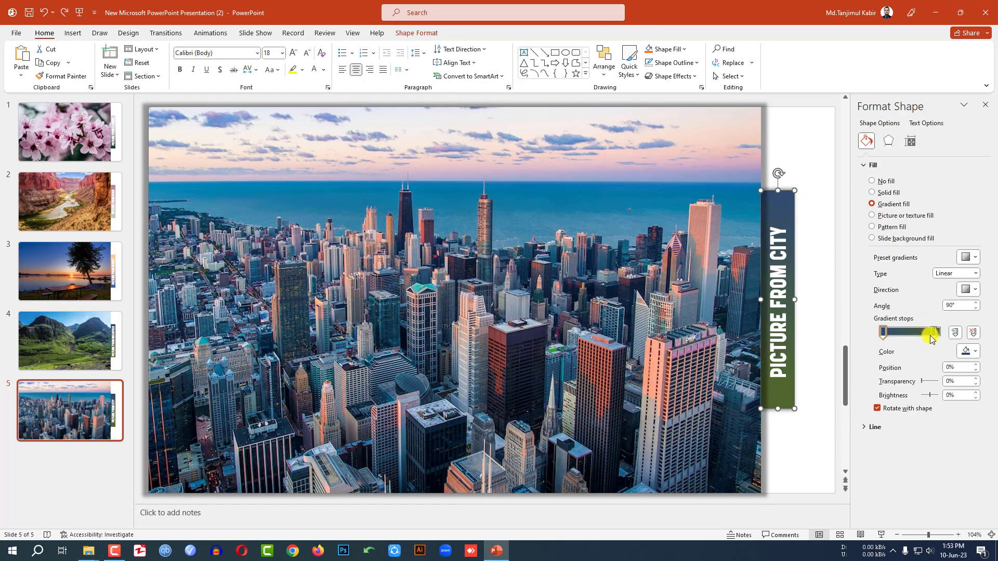
click(970, 353)
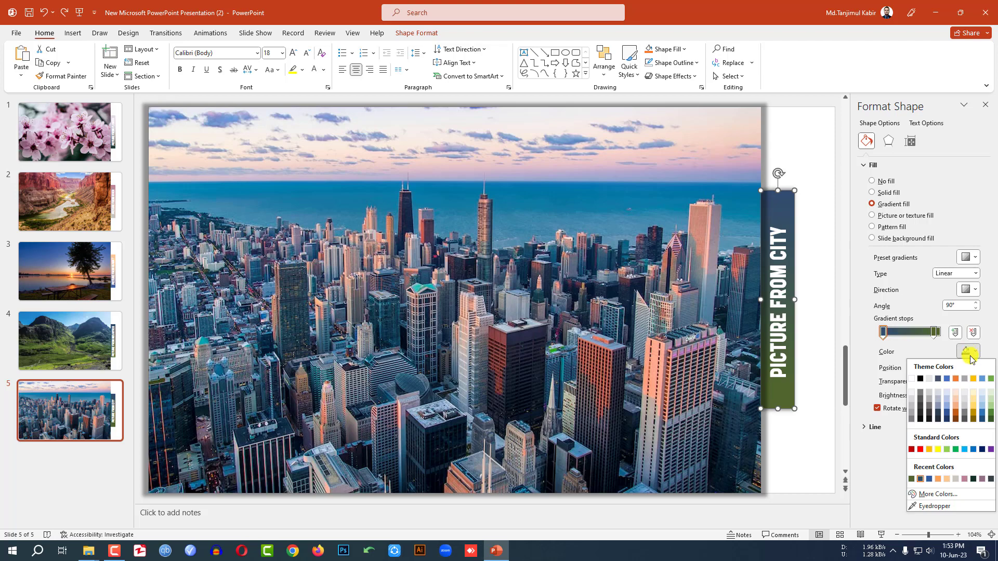
click(920, 506)
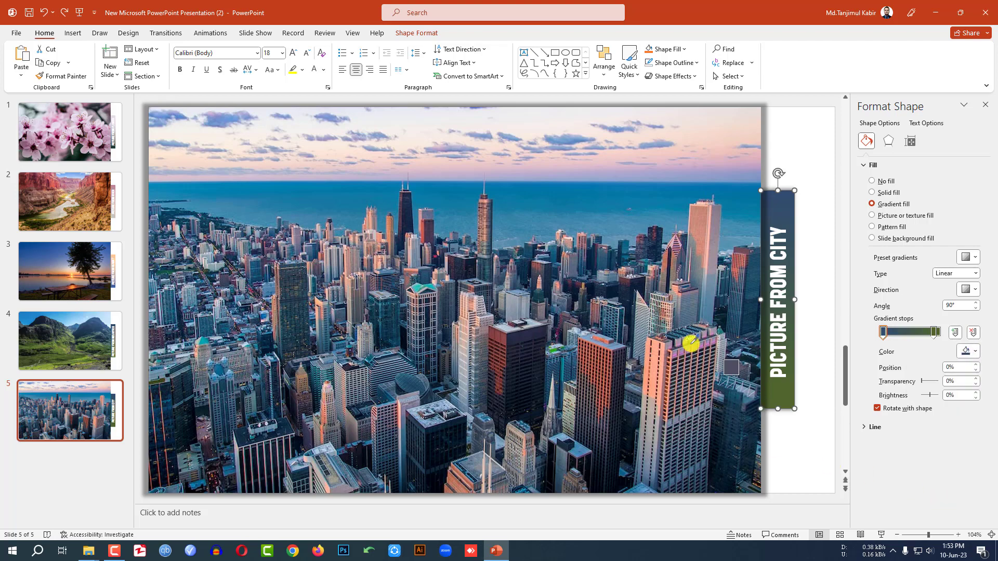
click(662, 200)
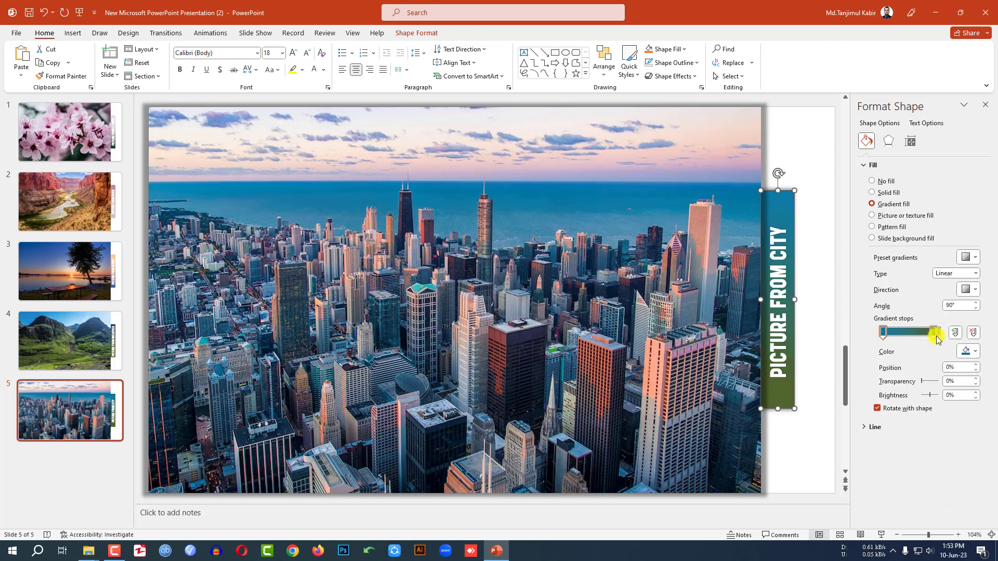
click(970, 352)
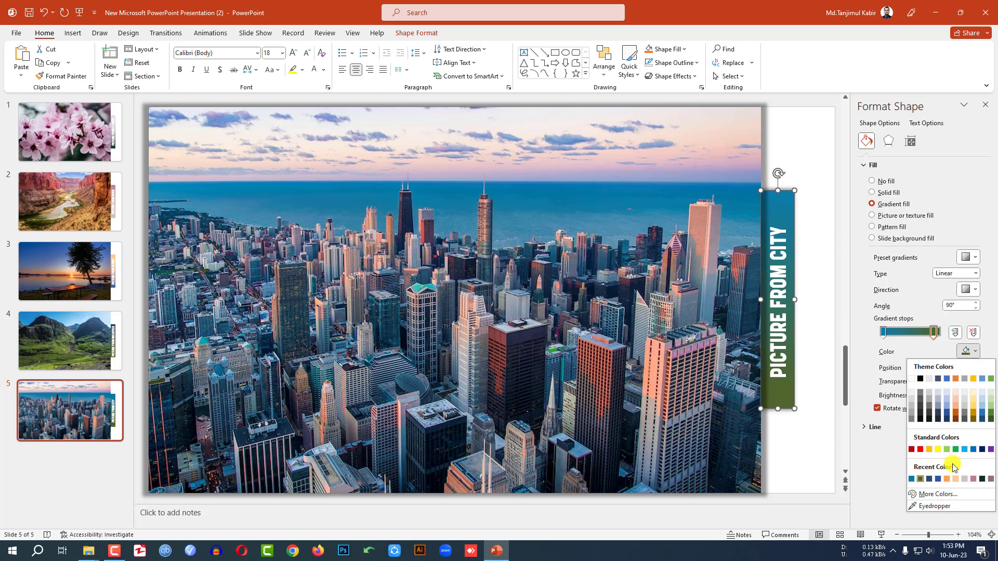
click(933, 507)
click(708, 227)
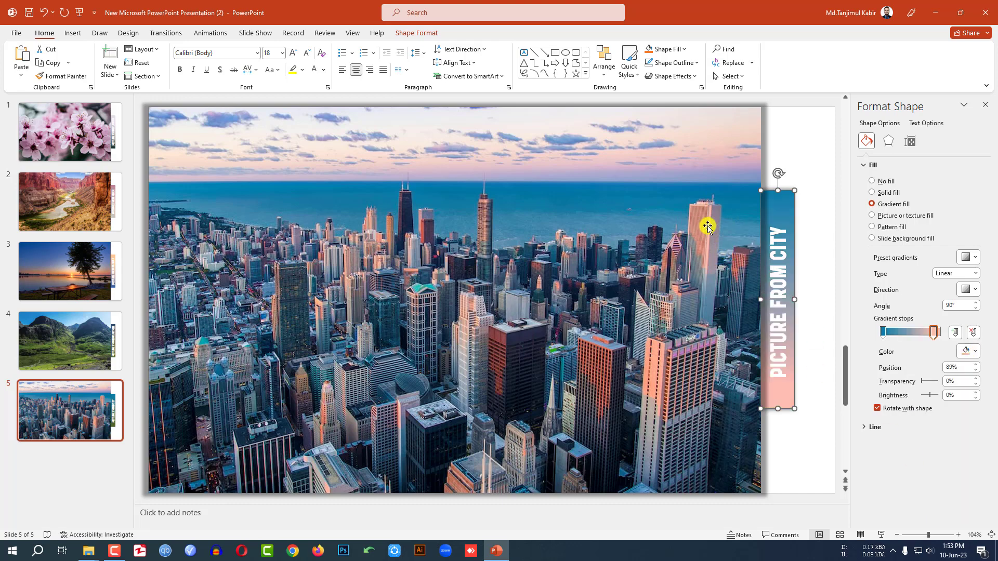
click(801, 138)
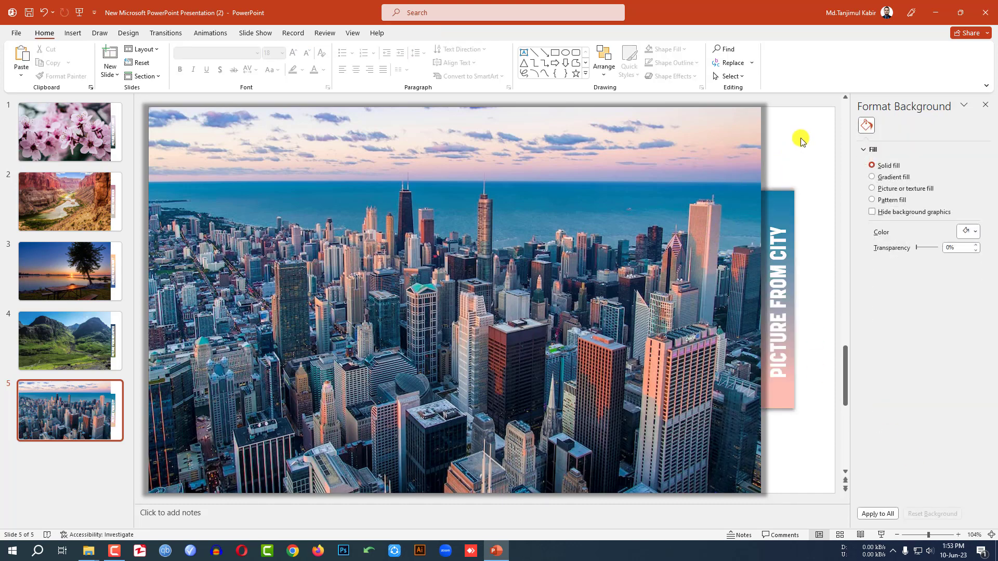
click(537, 236)
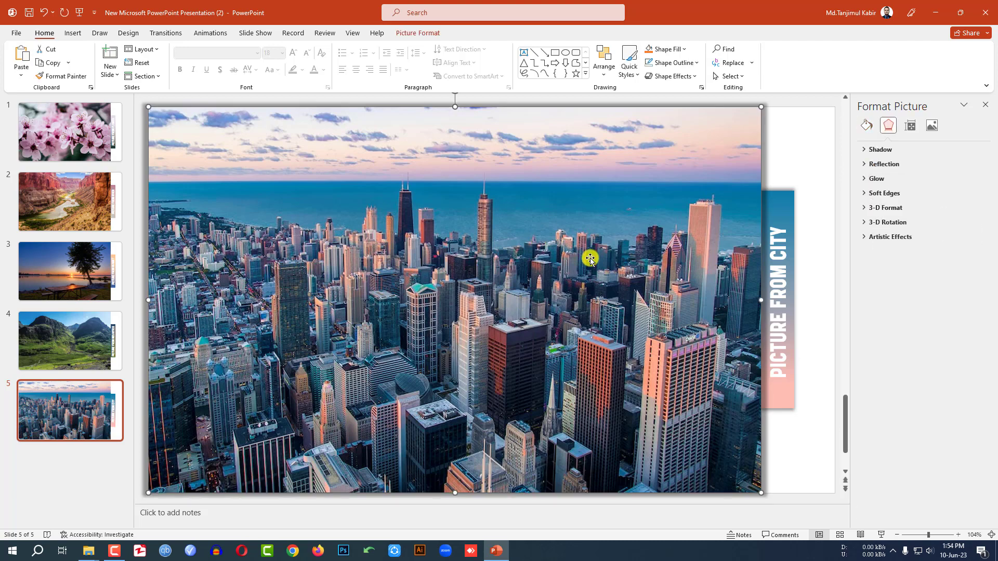
Group the photo with its PICTURE FROM label bar on the city, mountain and sunset slides
key(ctrl+a)
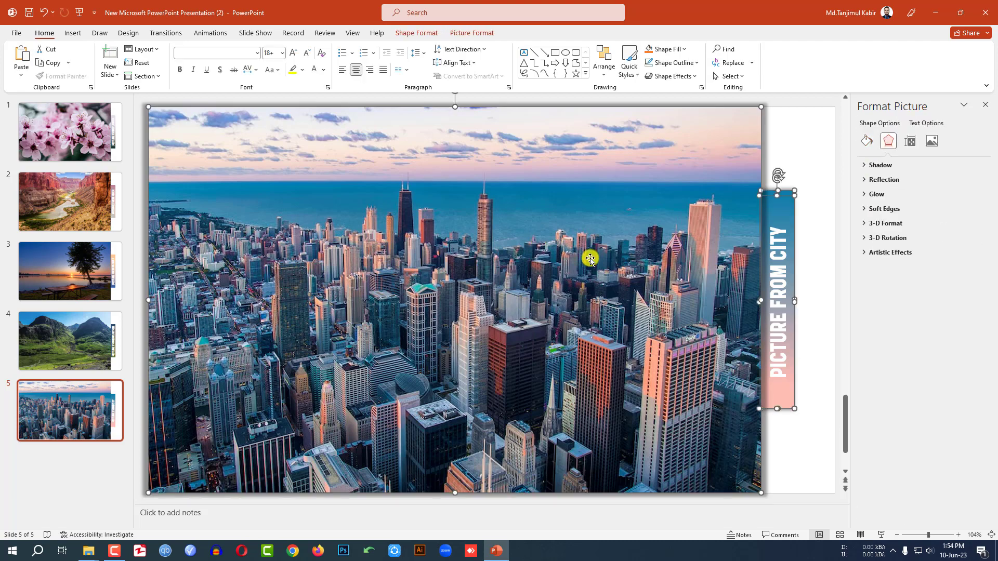
key(ctrl+g)
click(70, 340)
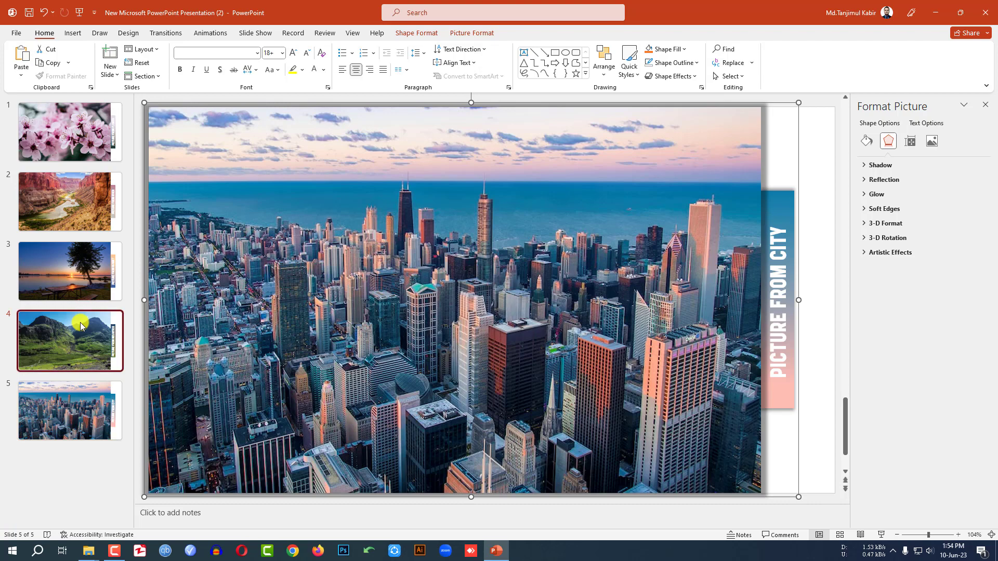
click(423, 286)
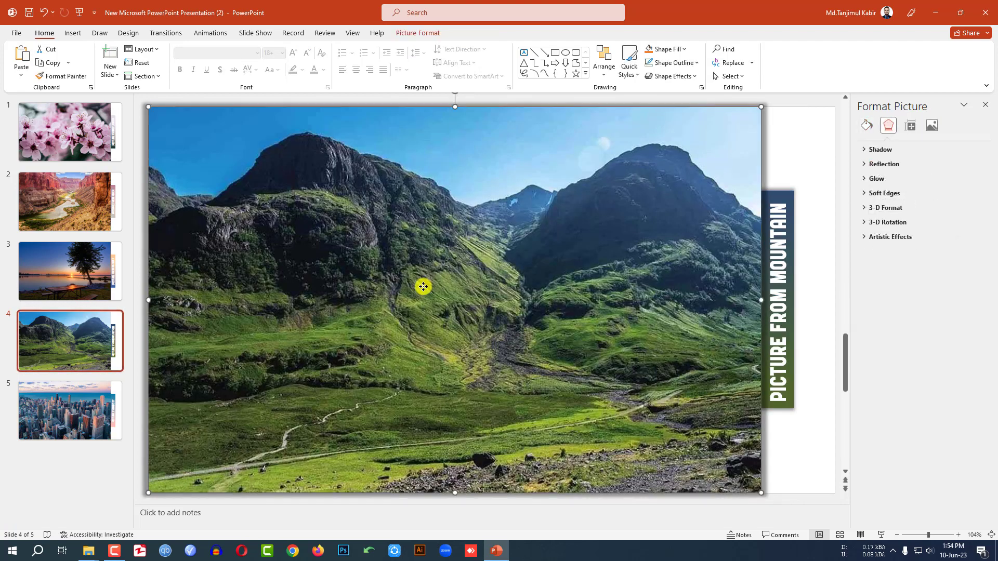
key(ctrl+a)
key(ctrl+g)
click(65, 203)
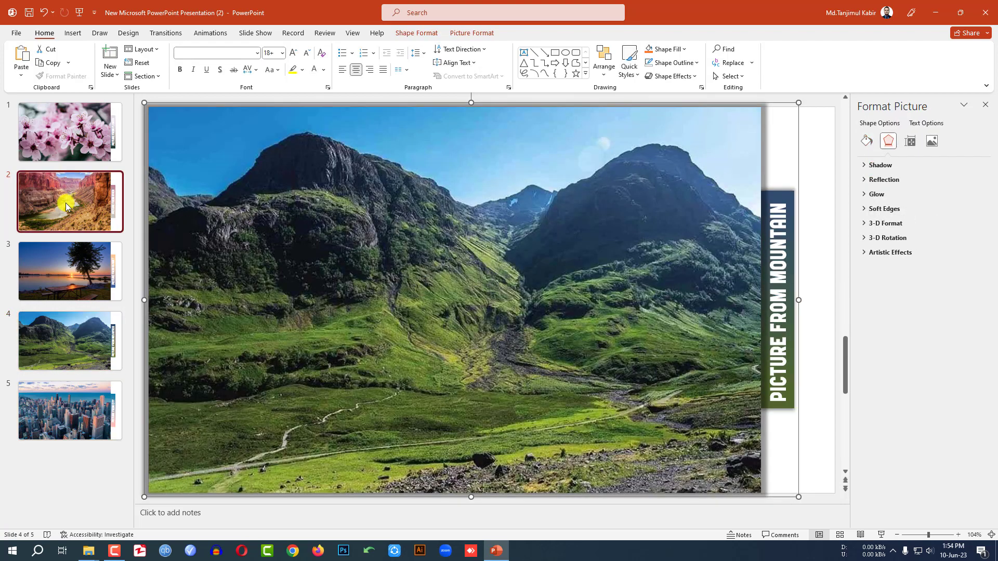
click(73, 305)
click(379, 260)
key(ctrl+a)
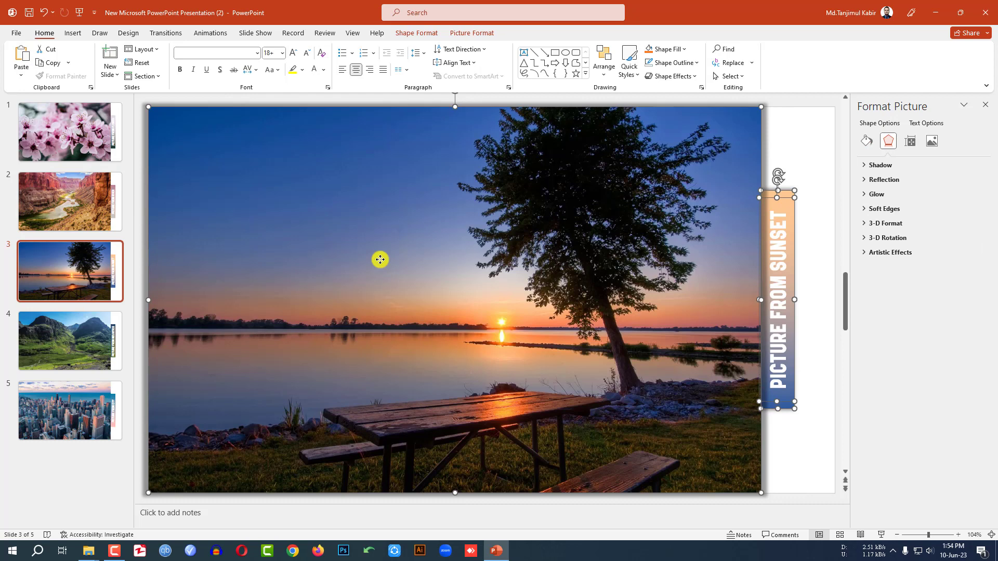
key(ctrl+g)
Group the river canyon and flower photos with their label bars, ending on the flower slide
key(Page_Up)
click(412, 239)
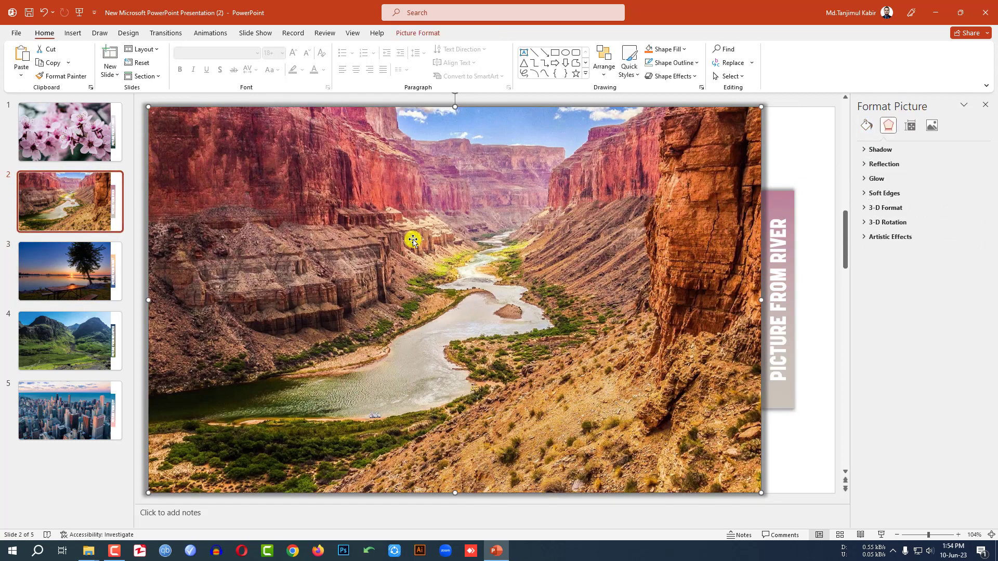
key(ctrl+a)
key(ctrl+g)
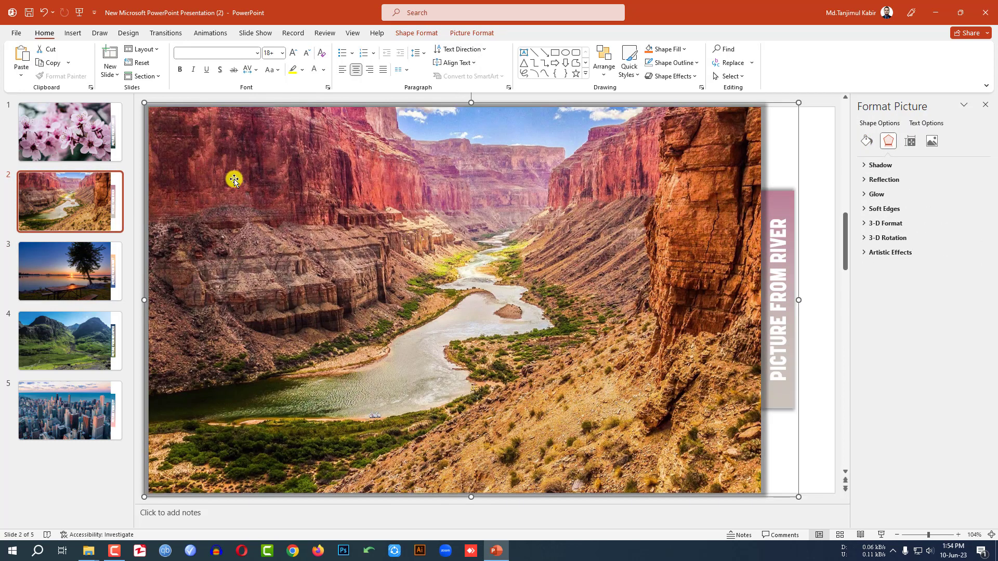
click(58, 136)
click(514, 266)
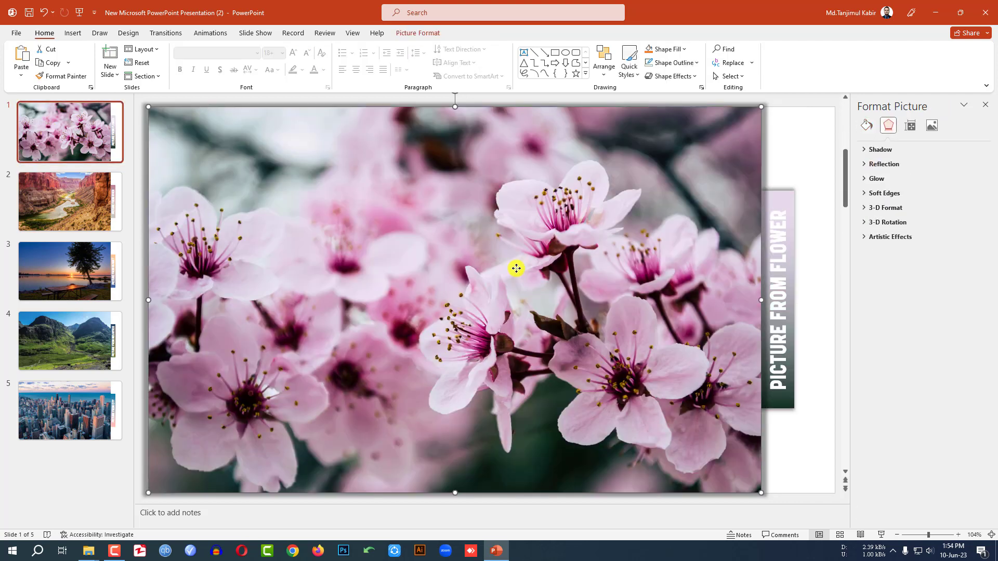
key(ctrl+a)
key(ctrl+g)
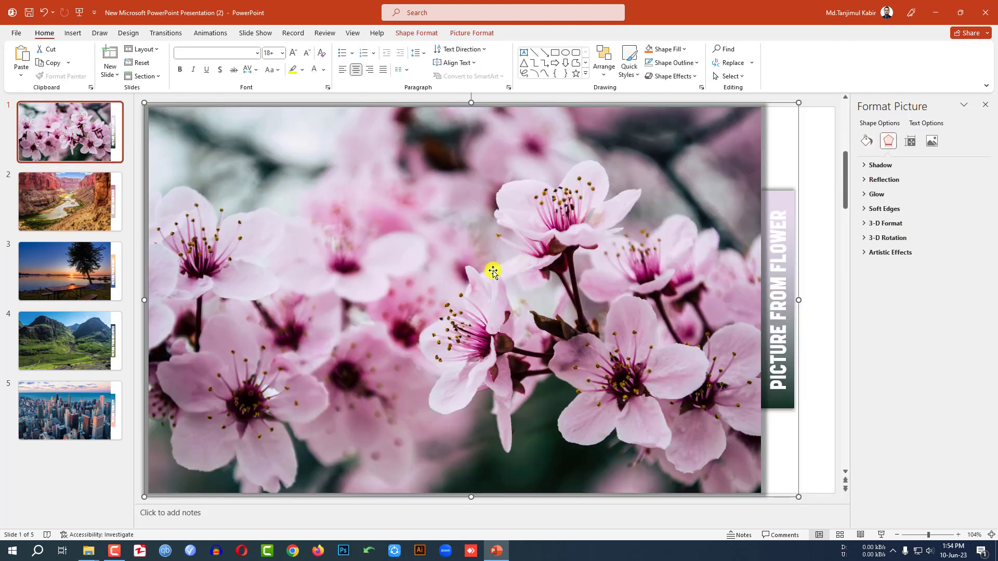